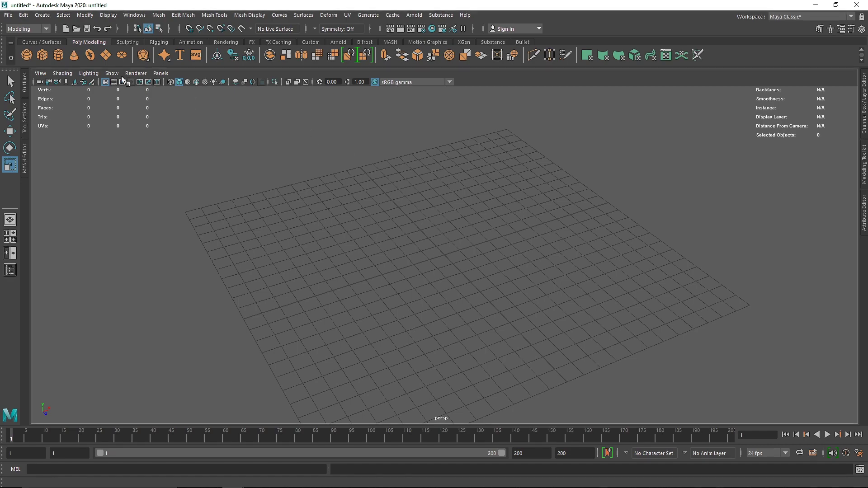
- Create a polygon torus at the origin and set its radius to 2
left_click(90, 55)
left_click_drag(425, 277, 475, 254, "alt")
scroll(460, 270, "up", 3)
left_click(863, 119)
left_click(763, 193)
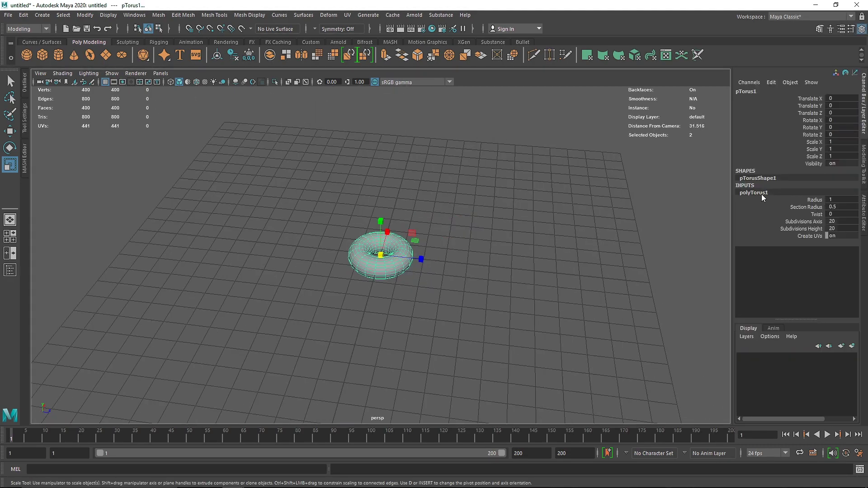
double_click(837, 200)
type("2")
key("Return")
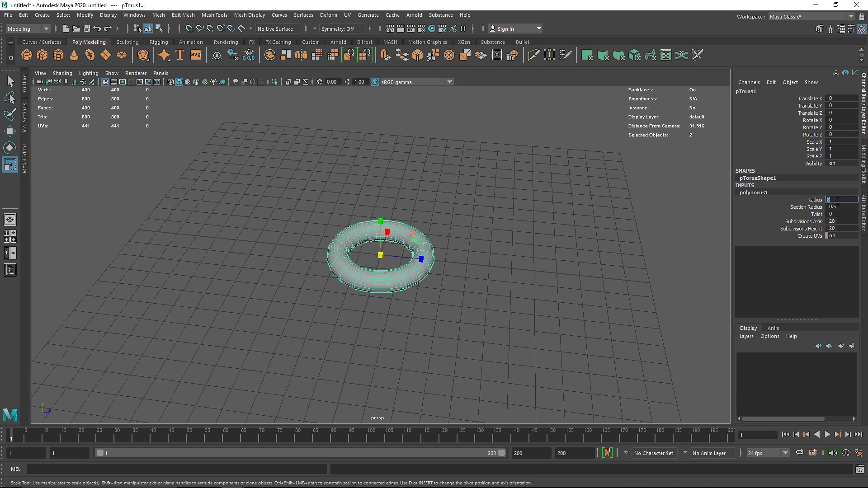
- Set the torus's section radius to 0.7
double_click(840, 207)
type("0.6")
key("Return")
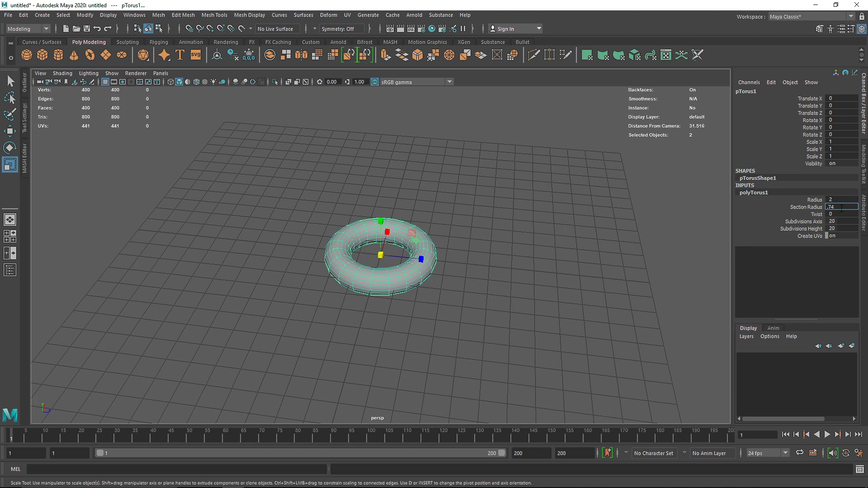
type(".7")
key("Return")
- Set both the axis and height subdivisions of the torus to 60
double_click(830, 222)
type("60")
key("Tab")
type("60")
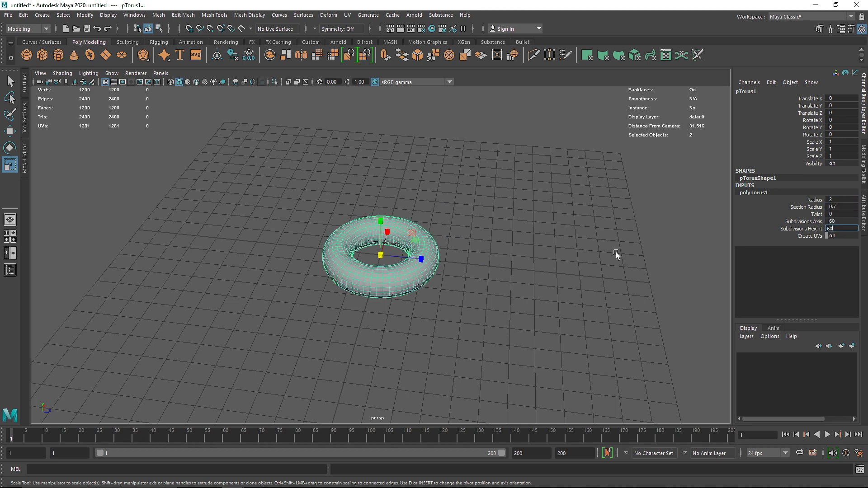
key("Return")
- Rotate the torus upright to about -22.6, -21.1 and 72.2 degrees in X, Y, Z and scale it uniformly to about 1.033
left_click(377, 273)
scroll(378, 273, "up", 5)
left_click(460, 257)
left_click_drag(460, 256, 381, 256, "alt")
key("e")
key("r")
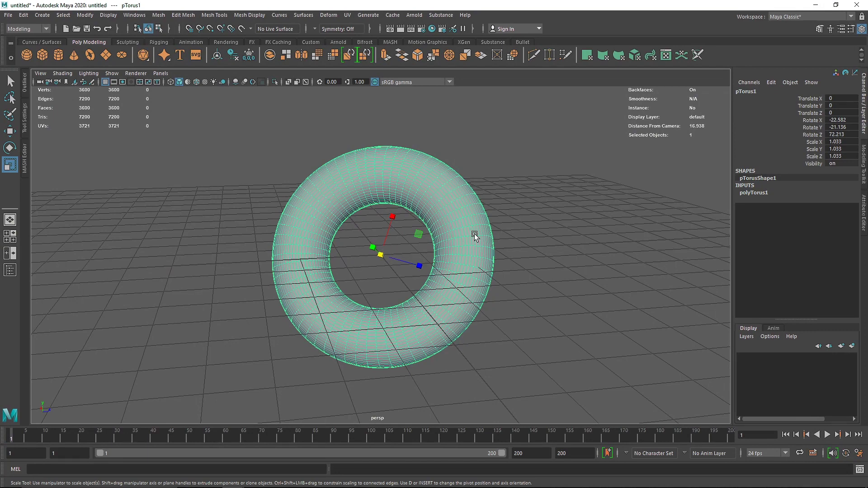
- Duplicate the torus in place and select the copy, pTorus2, in the Outliner
key("w")
key("ctrl+d")
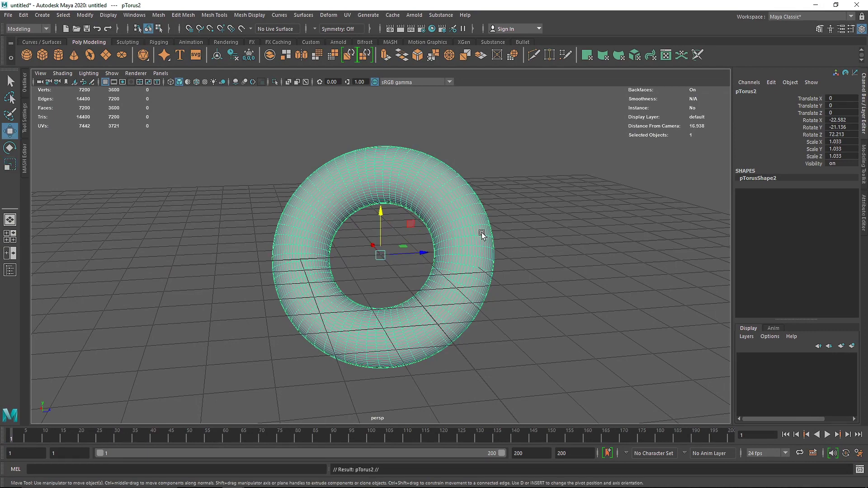
left_click(24, 87)
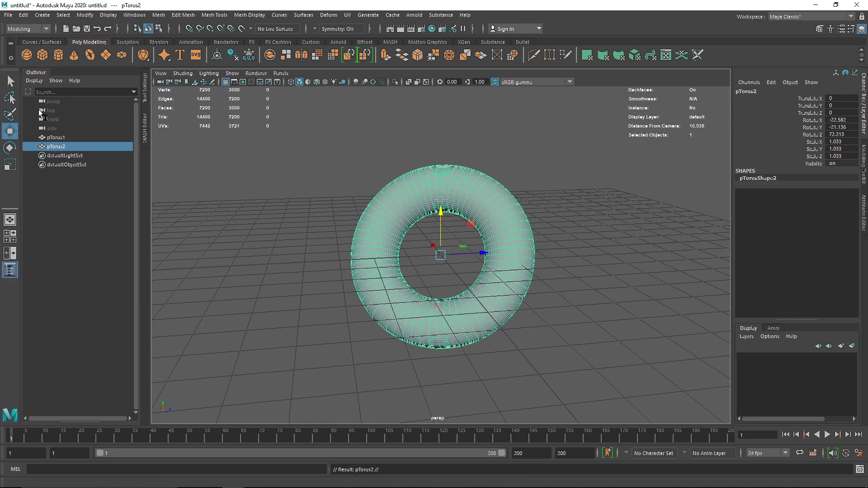
left_click(68, 137)
left_click(68, 147)
left_click(68, 136)
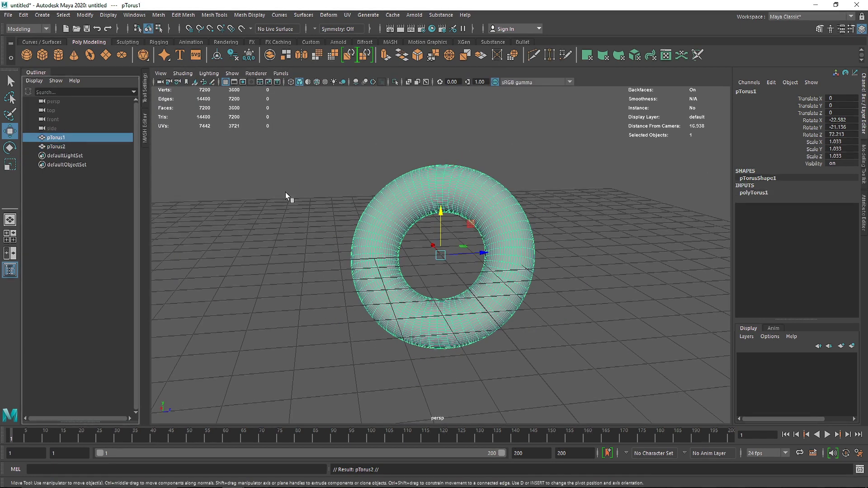
left_click(102, 147)
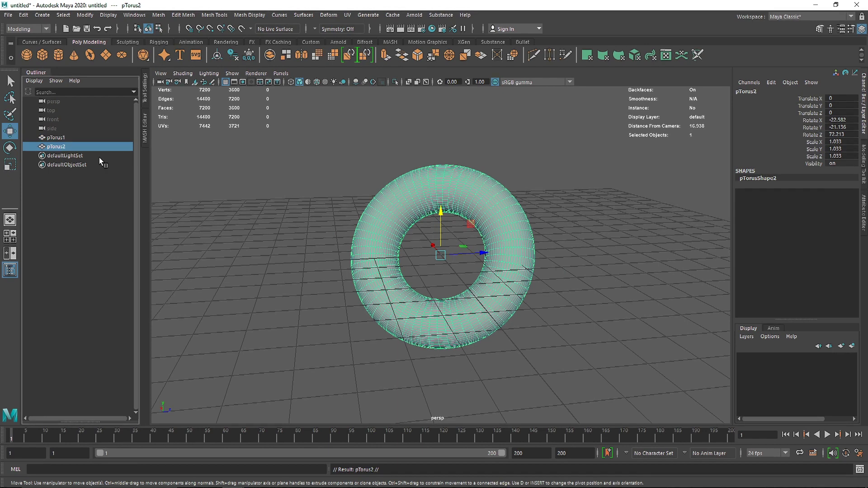
key("r")
left_click_drag(443, 261, 435, 252)
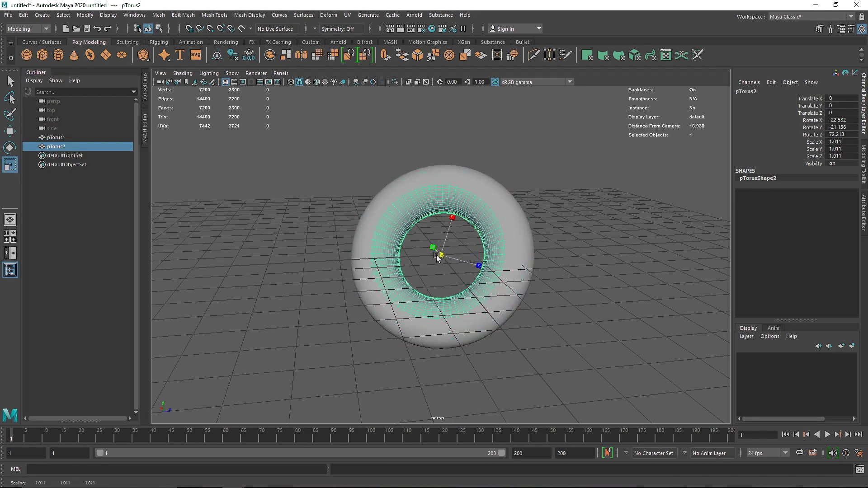
key("ctrl+z")
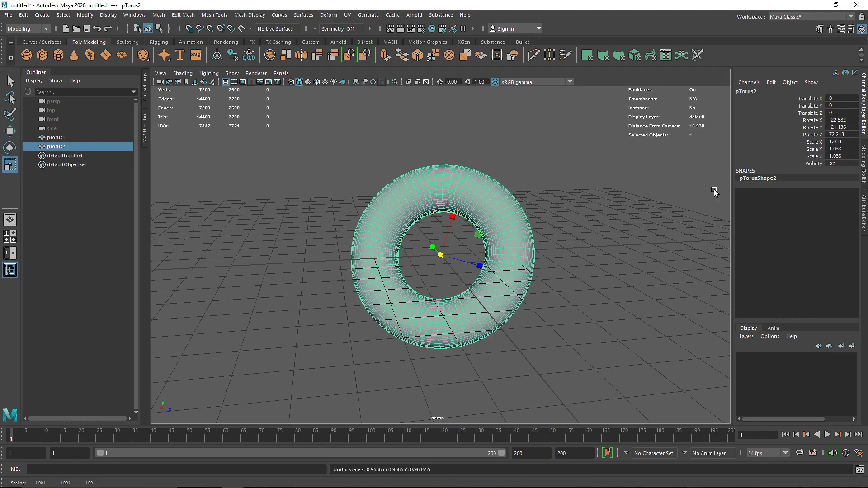
- Set the section radius of the original torus, pTorus1, to 0.5
left_click(58, 137)
left_click(754, 192)
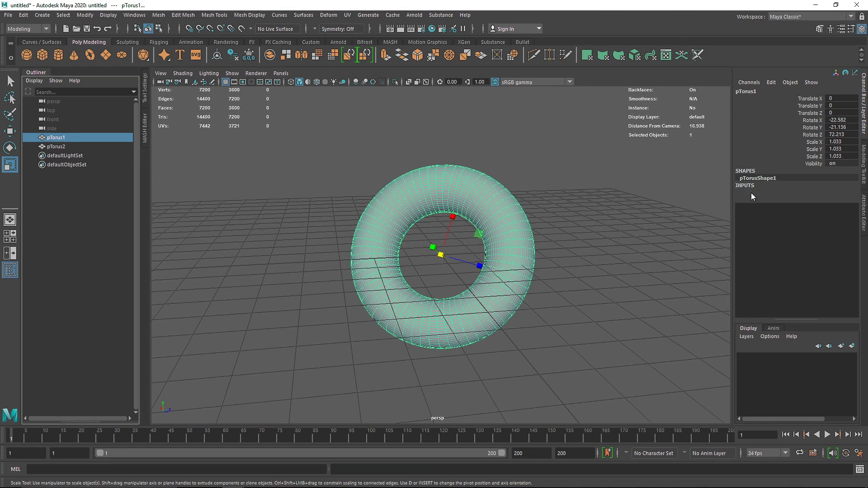
double_click(838, 207)
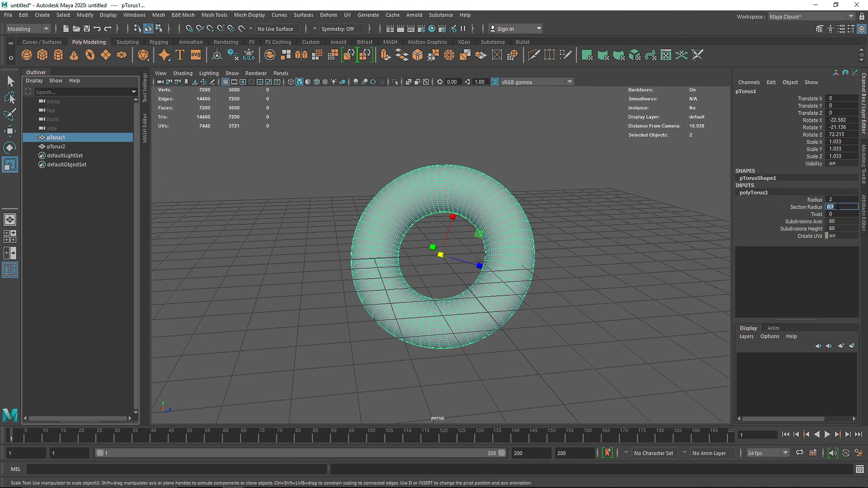
key("Return")
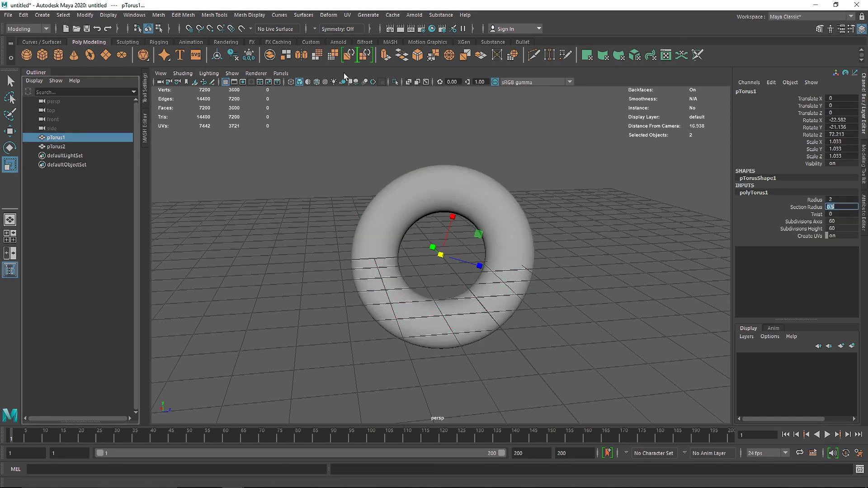
- Turn on X-ray shading and examine how the thinner torus sits inside the outer one
left_click(408, 82)
scroll(488, 198, "up", 4)
scroll(487, 198, "up", 2)
left_click_drag(487, 198, 463, 224, "alt")
left_click_drag(531, 178, 497, 185, "alt")
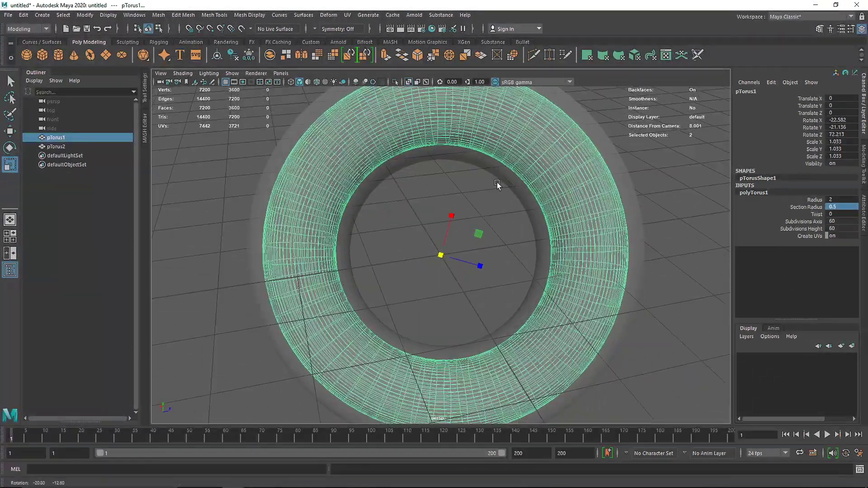
scroll(494, 187, "down", 2)
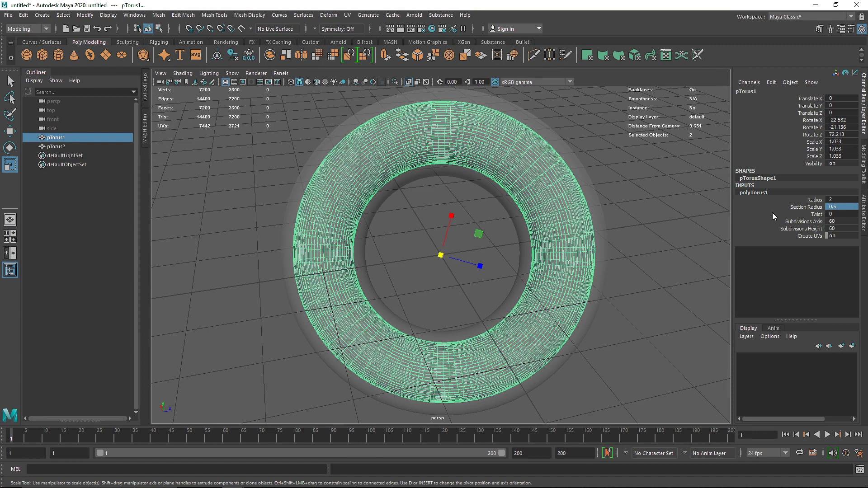
- Reduce the inner torus's section radius to 0.4 and finally to 0.3
left_click(839, 206)
type("0.4")
key("Return")
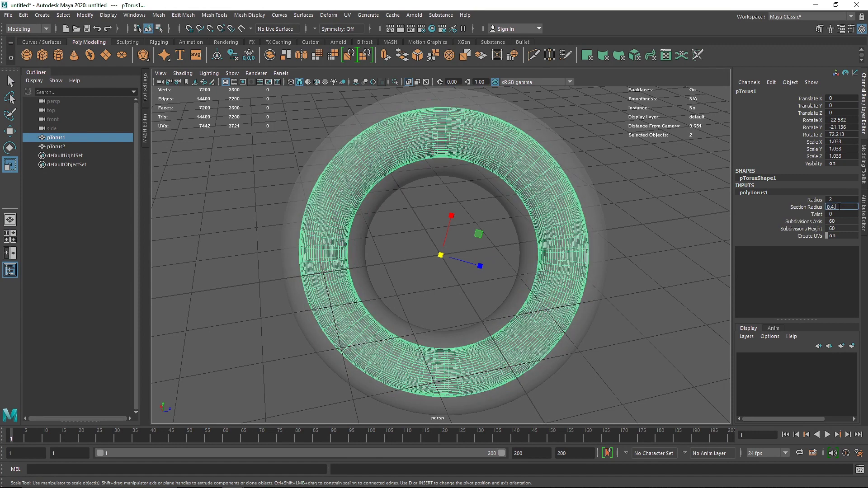
left_click_drag(831, 207, 823, 208)
key("BackSpace")
type(".3")
key("Return")
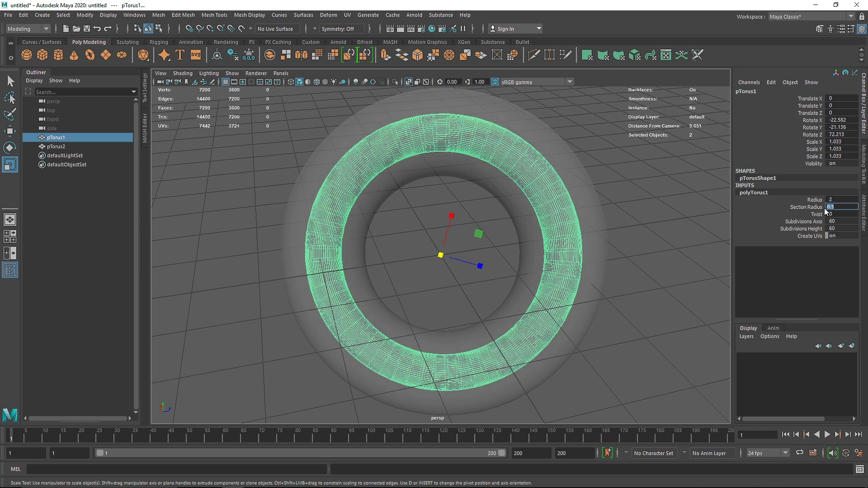
- Rename the inner torus Inside_T and the outer torus Outside_T
left_click(633, 197)
left_click(61, 140)
double_click(61, 140)
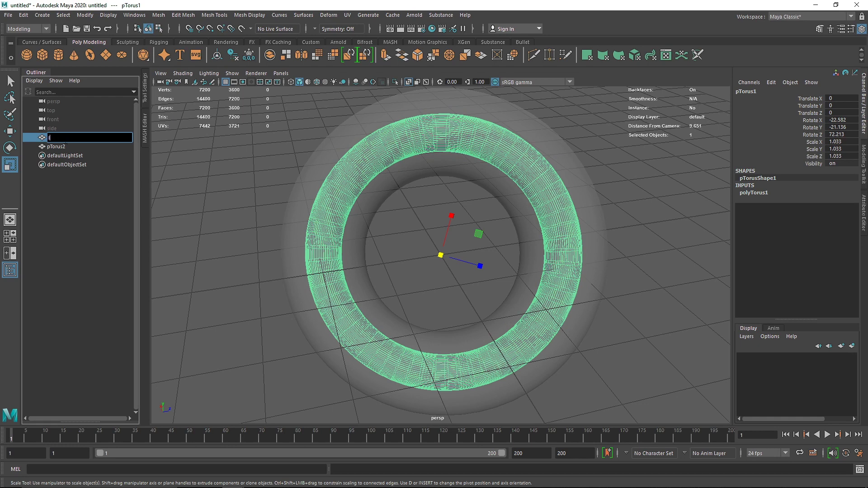
type("Inside_T")
key("Tab")
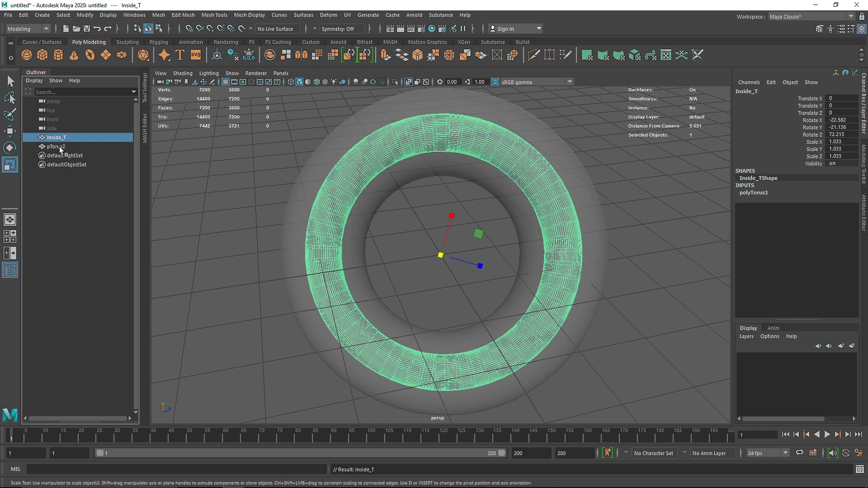
type("Outs")
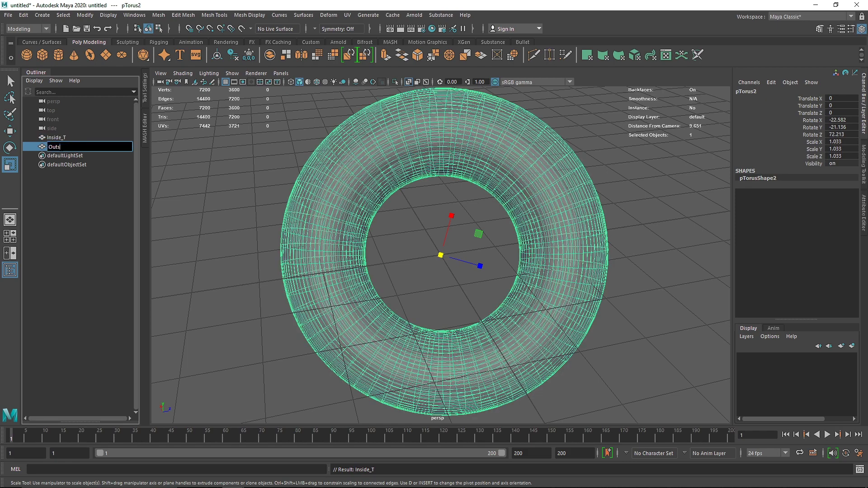
type("ide_T")
key("Return")
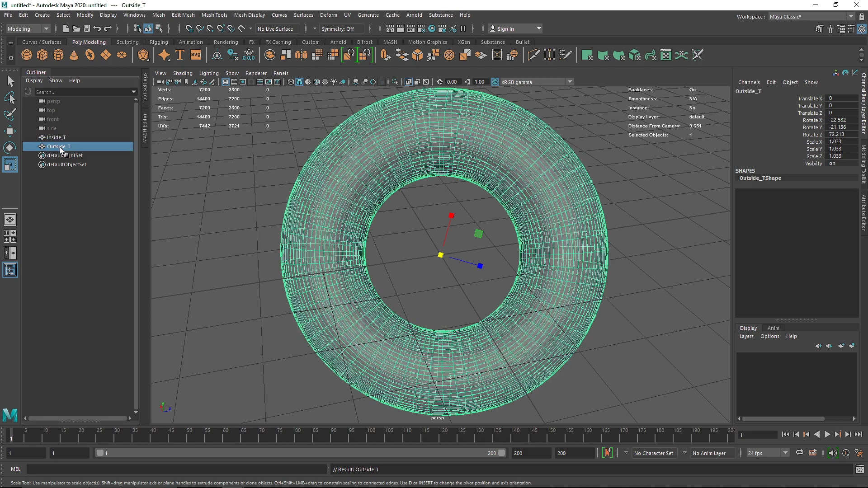
- Assign Inside_T to a new display layer and hide that layer
left_click_drag(186, 136, 444, 244, "alt")
left_click(468, 242)
scroll(454, 241, "down", 5)
scroll(438, 241, "up", 4)
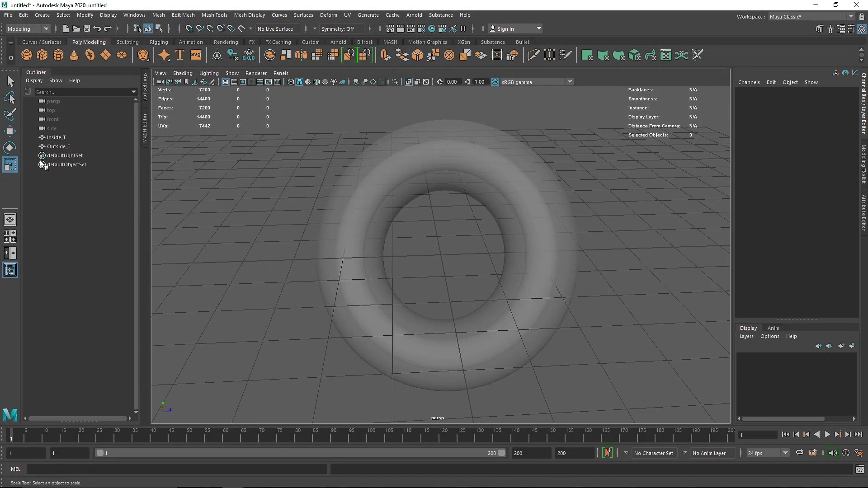
left_click(72, 139)
left_click(851, 347)
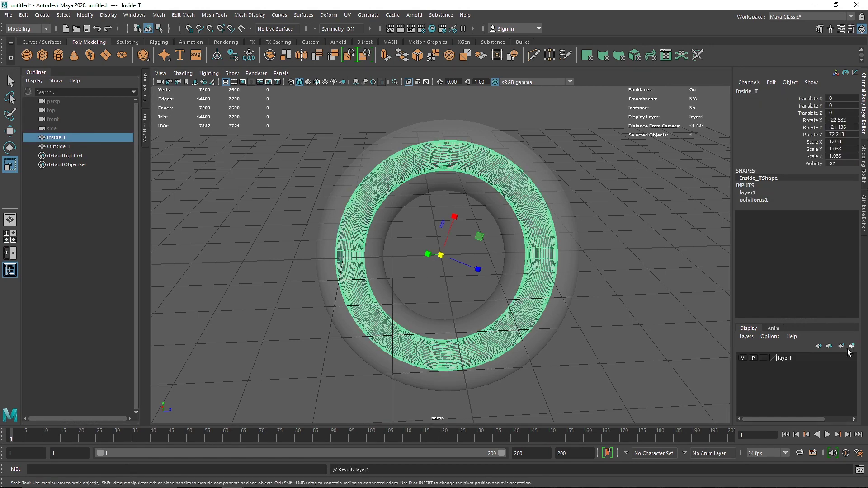
left_click(742, 357)
left_click(627, 330)
left_click_drag(627, 330, 512, 231, "alt")
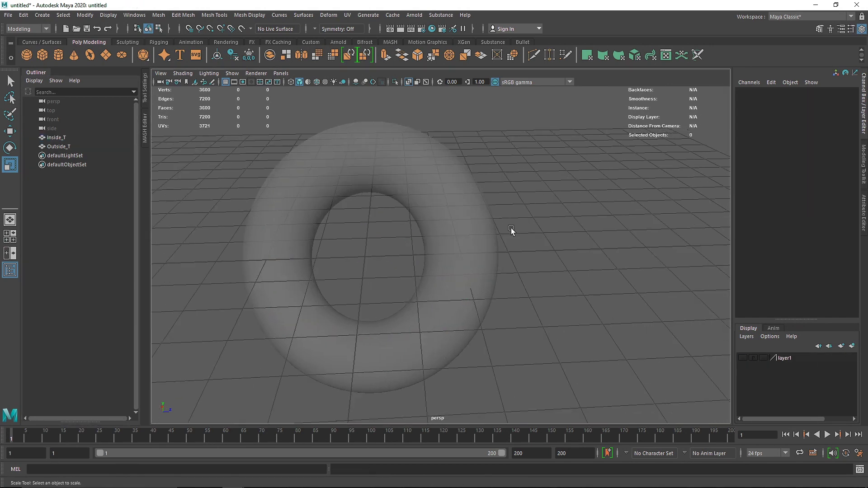
- Turn off X-ray shading so that the outer torus displays as solid
left_click(408, 82)
left_click_drag(368, 142, 387, 141, "alt")
middle_click_drag(358, 128, 387, 128, "alt")
- Create another polygon torus at the origin and set its radius to 0.1
left_click(90, 55)
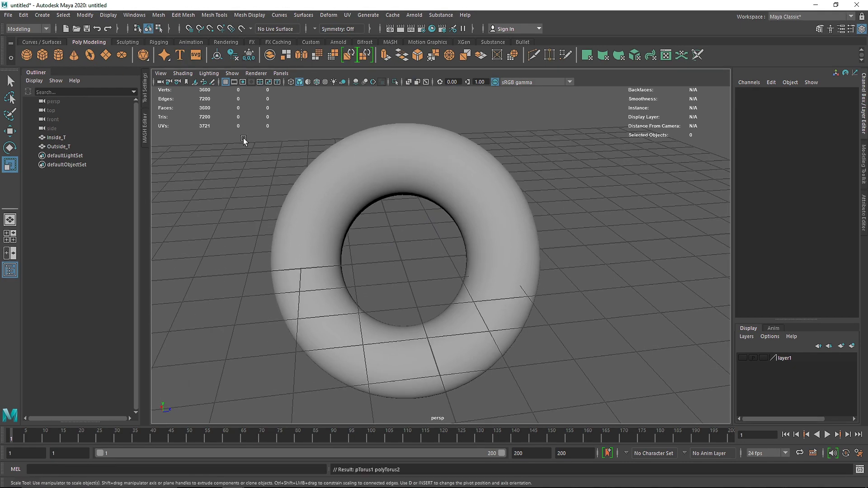
left_click(244, 140)
left_click(766, 194)
left_click(840, 200)
type("0.1")
key("Return")
- Set the small torus's section radius to 0.01 and frame it in the view
left_click(838, 206)
type(".01")
left_click(688, 247)
left_click_drag(393, 241, 426, 280)
key("f")
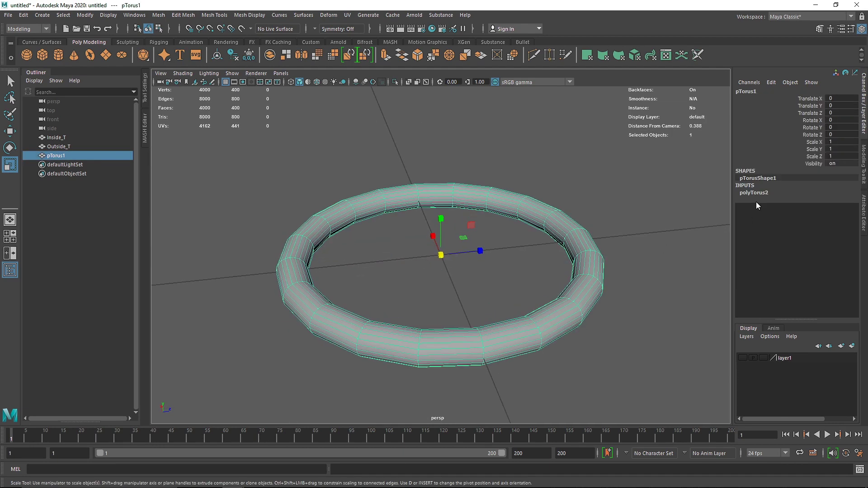
- Increase the small torus's section radius to 0.02 and finally to 0.03
left_click(754, 192)
left_click(844, 206)
type(".0")
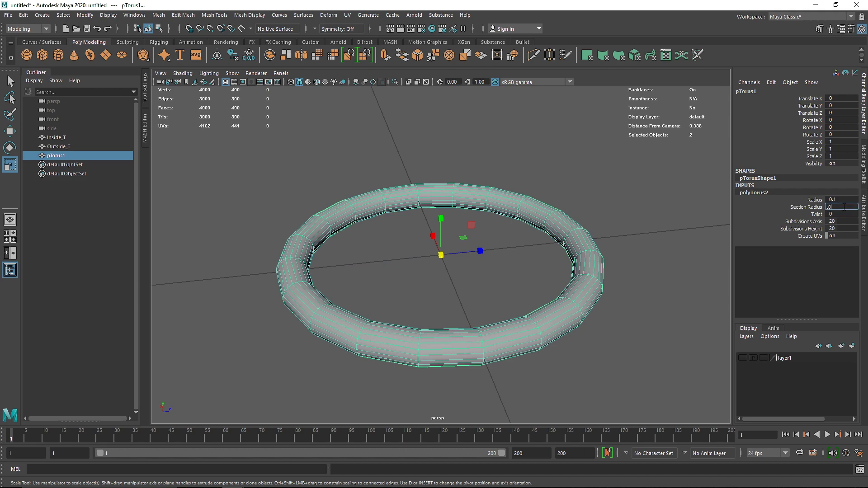
type("2")
key("Return")
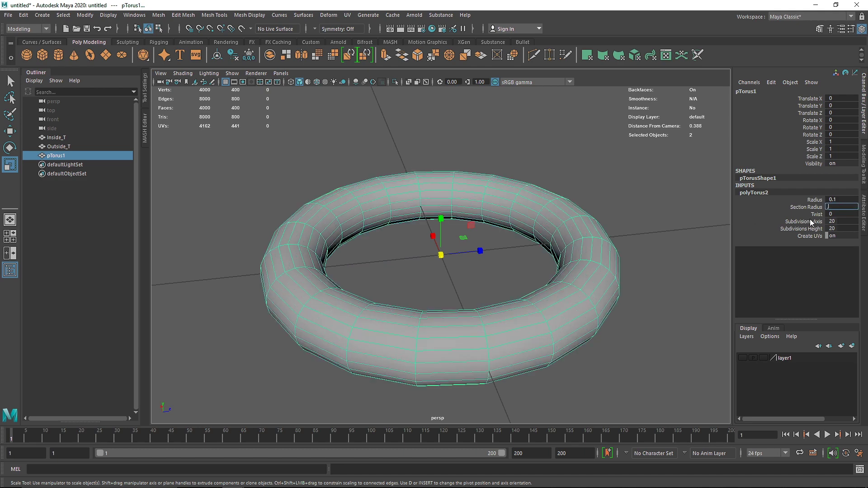
type("0.03")
key("Return")
- Try higher subdivision values on the small torus to smooth its surface
right_click_drag(571, 248, 482, 284, "alt")
double_click(843, 221)
type("45")
key("Return")
left_click(558, 297)
left_click(475, 285)
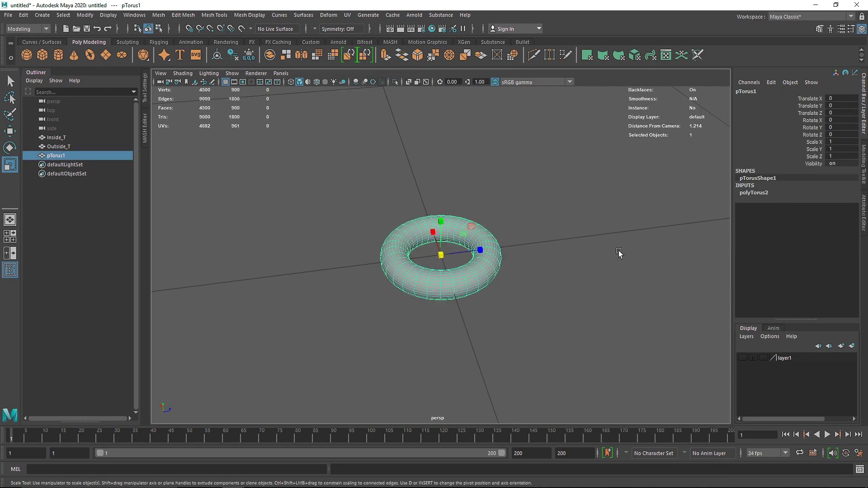
- Set both the height and axis subdivisions of the small torus to 20
left_click(762, 194)
left_click(834, 228)
type("20")
left_click(833, 221)
type("20")
left_click(542, 302)
- Create a MASH network from the small torus, pTorus1
left_click(457, 281)
key("f")
left_click_drag(470, 289, 441, 278, "alt")
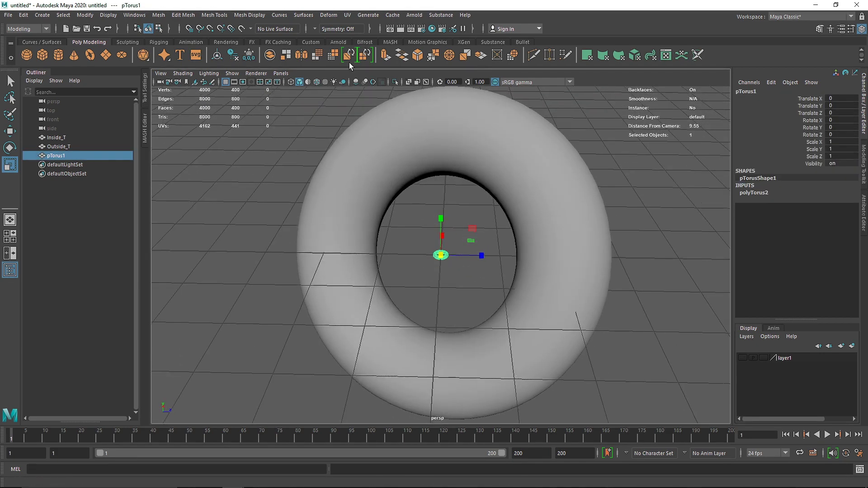
left_click(390, 41)
left_click(27, 55)
left_click_drag(505, 246, 534, 294, "alt")
- Select the MASH1 network and show its Distribute and Repro node attributes
left_click(435, 256)
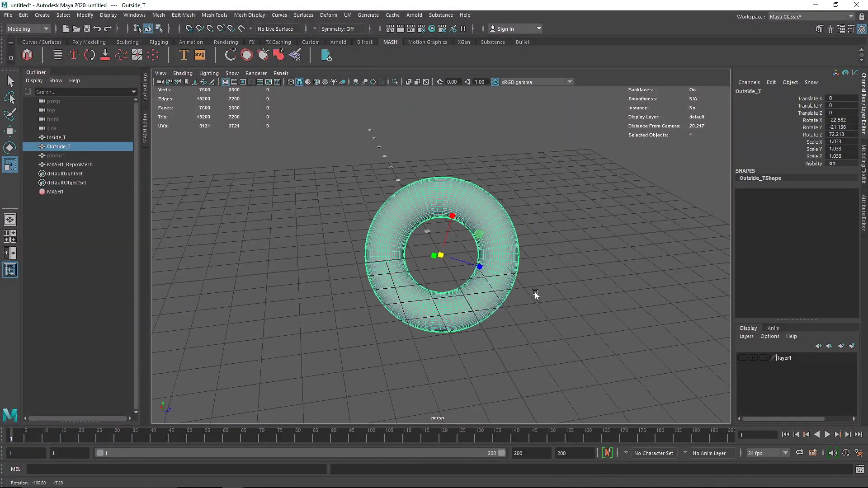
left_click(383, 158)
left_click(55, 191)
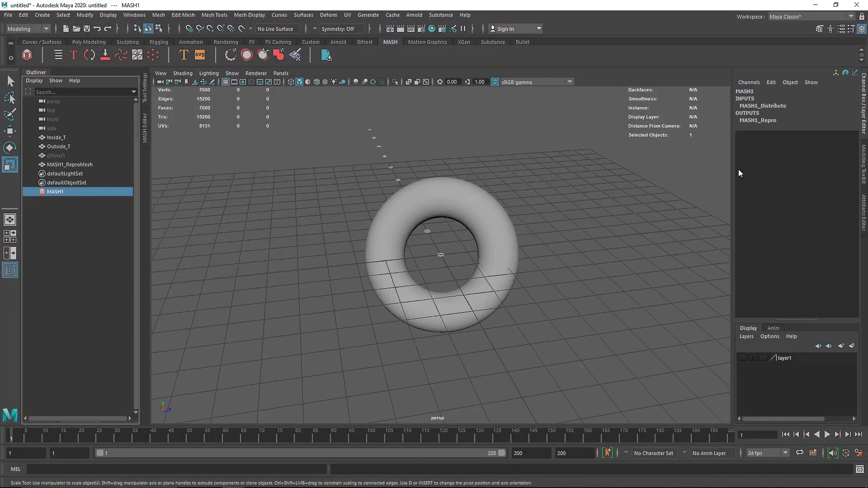
left_click(863, 213)
left_click(714, 90)
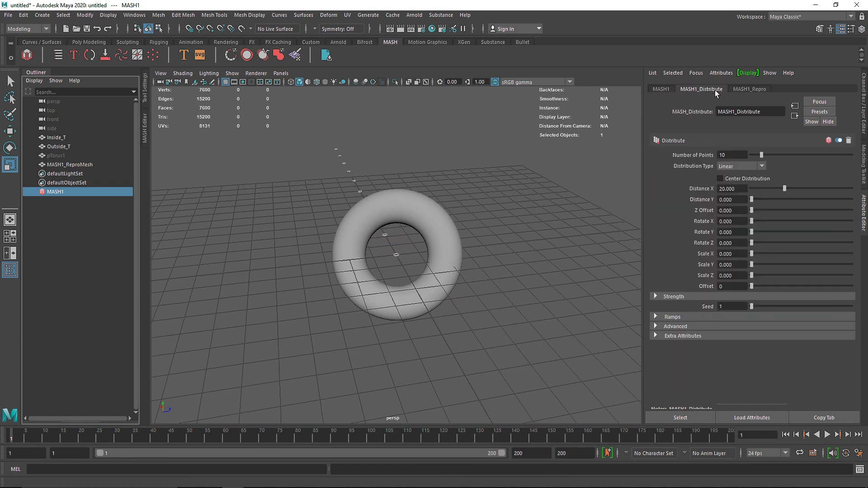
left_click(750, 90)
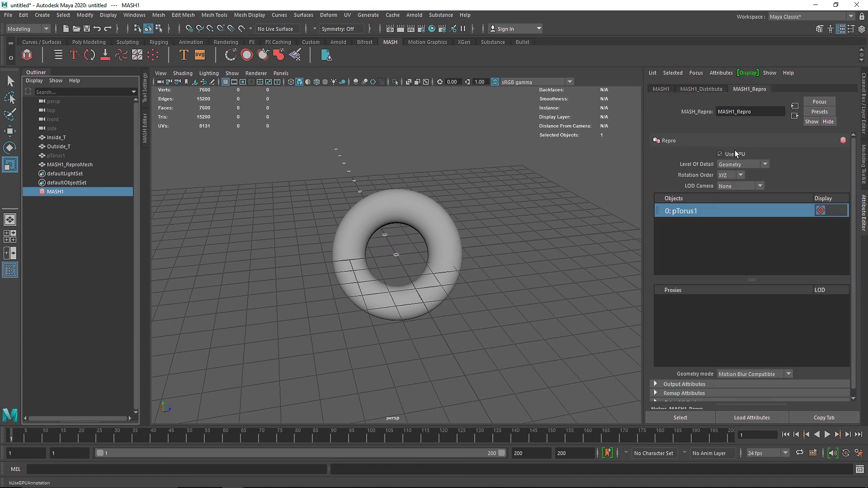
- Set the MASH1 distribution type to Mesh and connect Outside_T as its input mesh
left_click(712, 89)
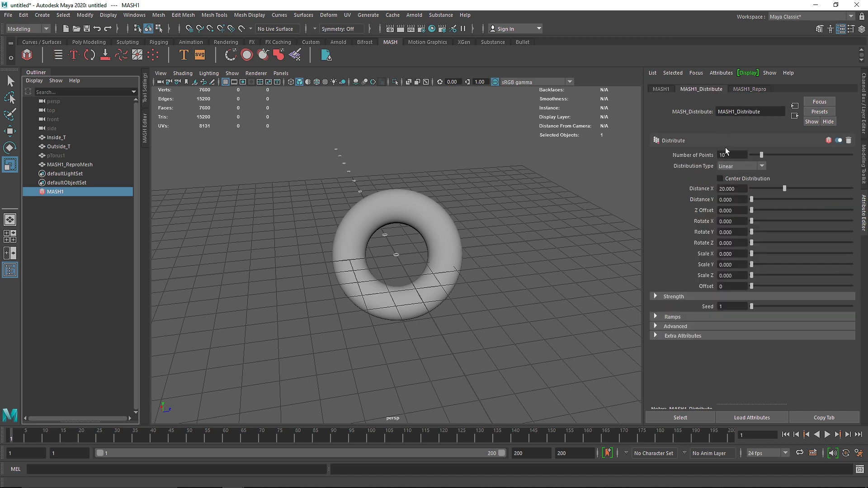
left_click(745, 168)
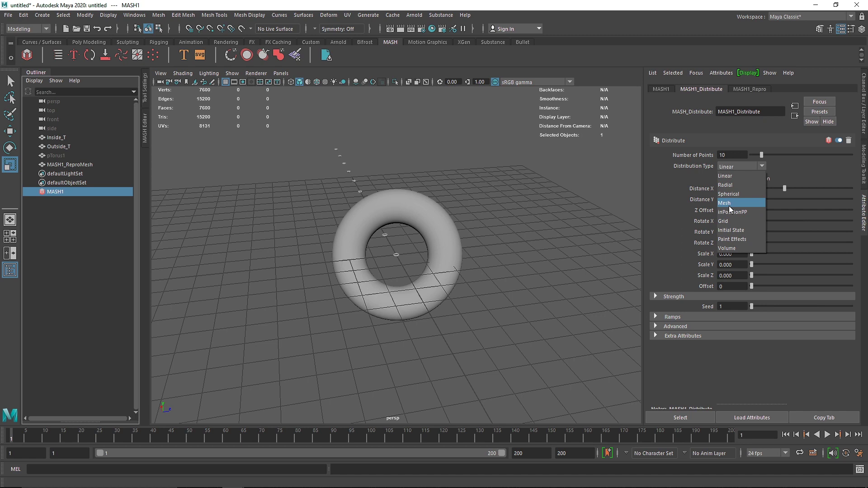
left_click(729, 206)
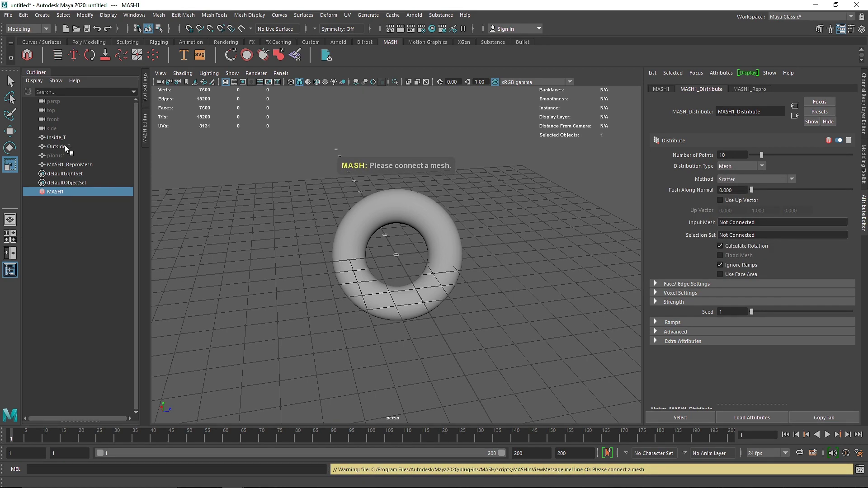
middle_click_drag(52, 138, 755, 228)
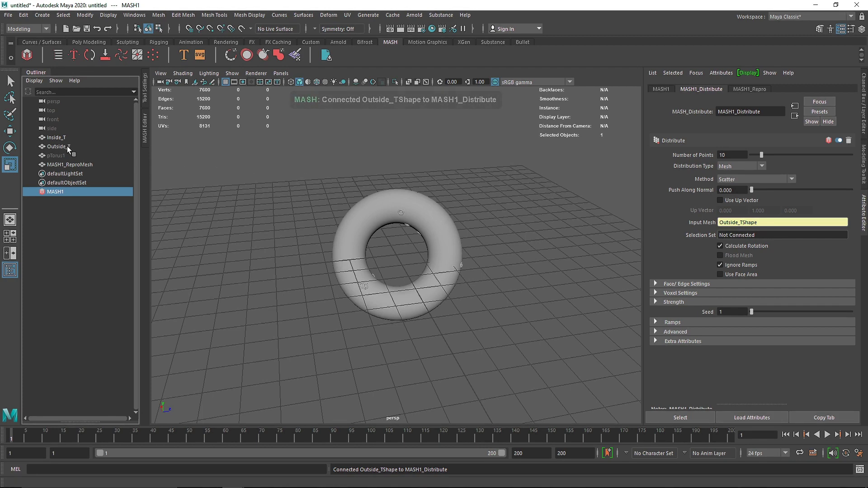
- Raise the number of points scattered over the outer torus to 100
mouse_move(438, 216)
left_mouse_down("alt")
mouse_move(409, 214)
mouse_move(445, 214)
left_mouse_up("alt")
scroll(416, 218, "up", 5)
left_click_drag(765, 155, 852, 155)
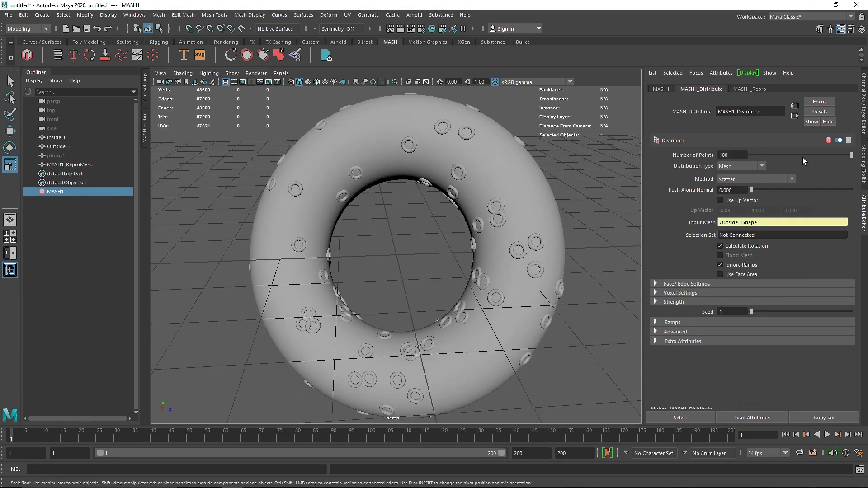
- Add an Offset node to the MASH1 network and set its X offset scale to -0.6
left_click(661, 90)
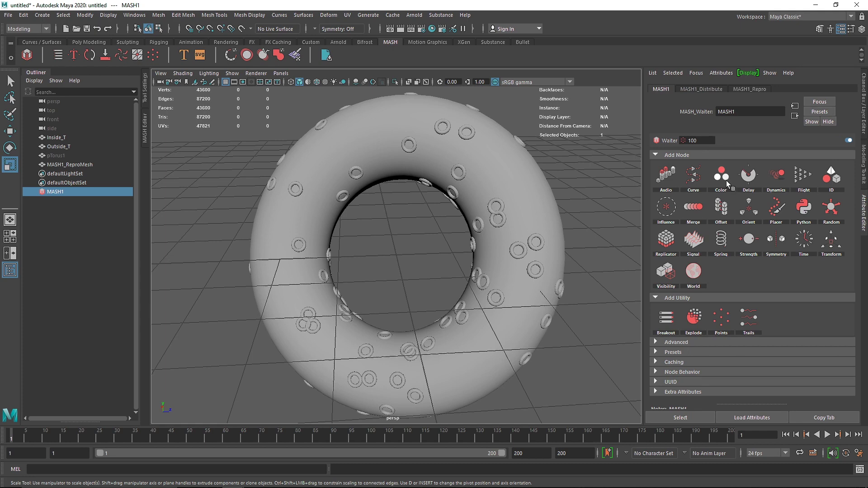
left_click(721, 207)
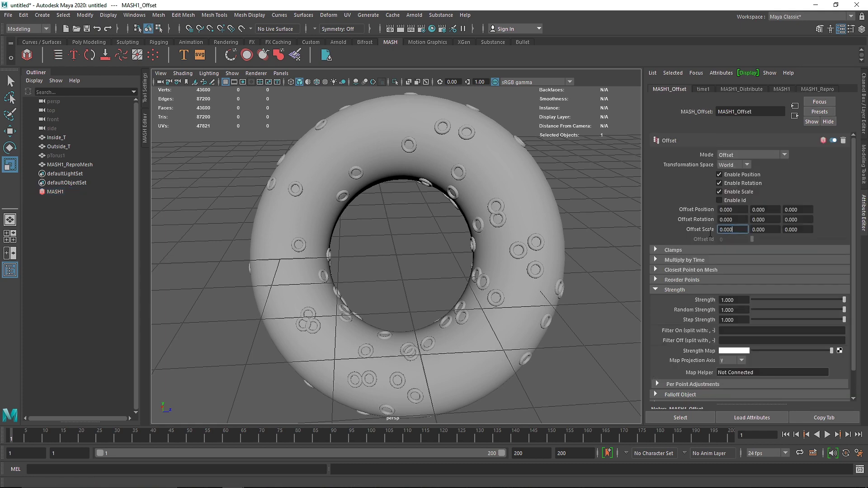
double_click(740, 228)
type("-0.6")
key("Return")
- Copy the -0.6 offset scale value to the Y and Z axes of the Offset node
key("ctrl+c")
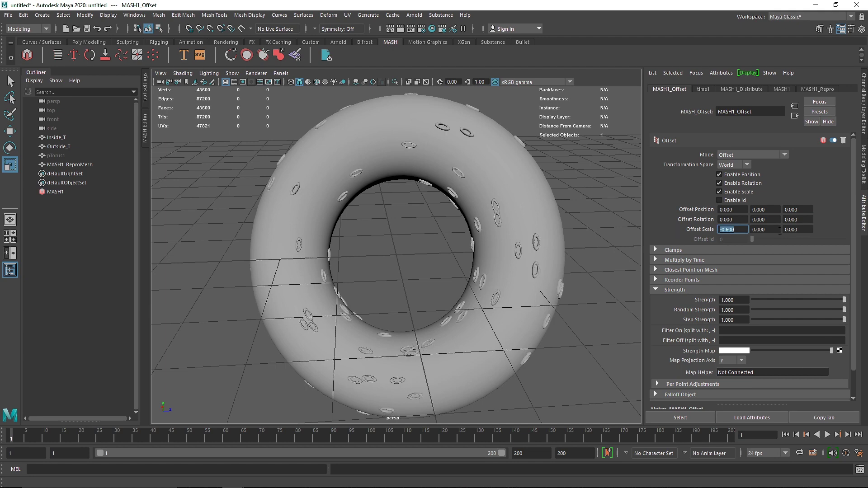
left_click_drag(768, 229, 706, 229)
key("ctrl+v")
key("Tab")
key("ctrl+v")
left_click(752, 229)
left_click_drag(559, 219, 498, 240, "alt")
scroll(498, 221, "up", 6)
scroll(541, 218, "down", 4)
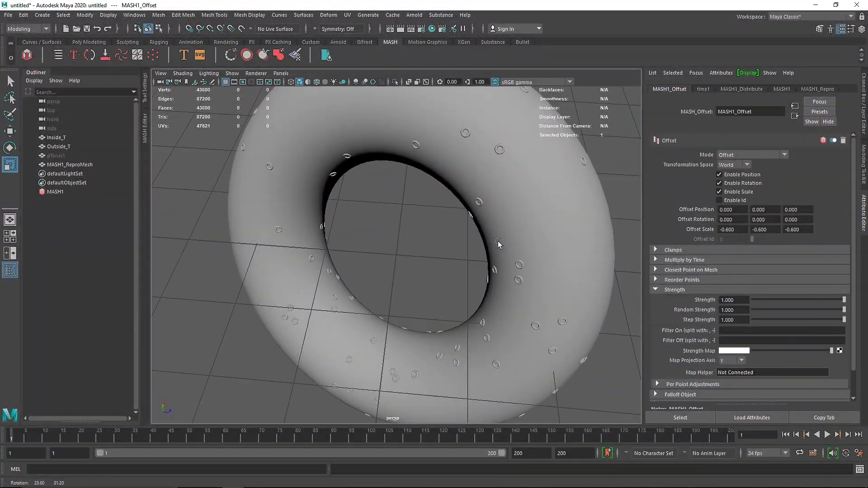
scroll(502, 239, "down", 4)
- Add a Random node to the MASH1 network and set its X, Y and Z position values to 0
left_click(744, 89)
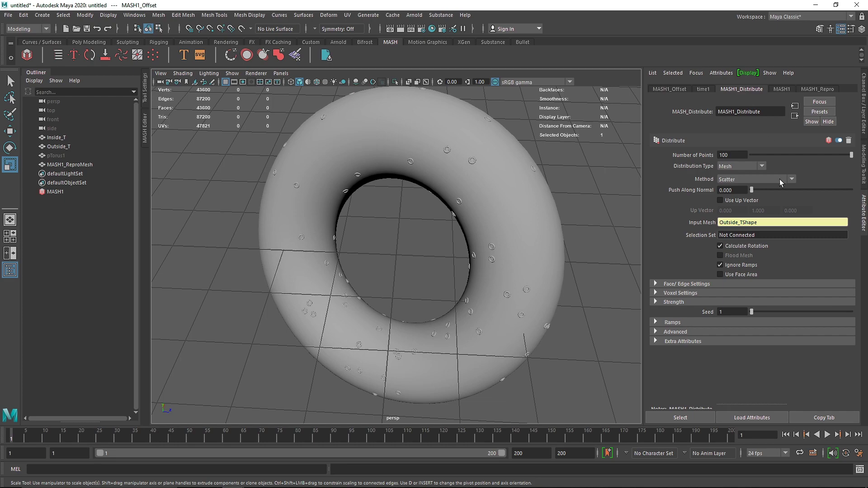
left_click(781, 89)
left_click(831, 207)
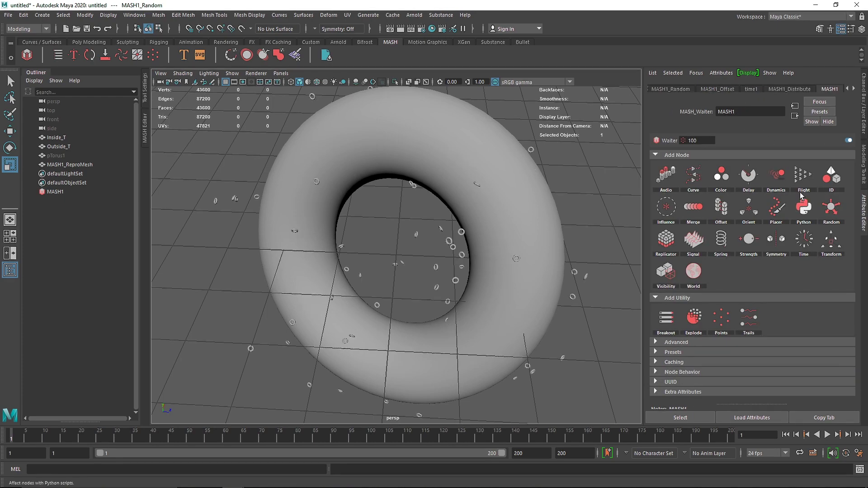
left_click_drag(495, 152, 524, 140, "alt")
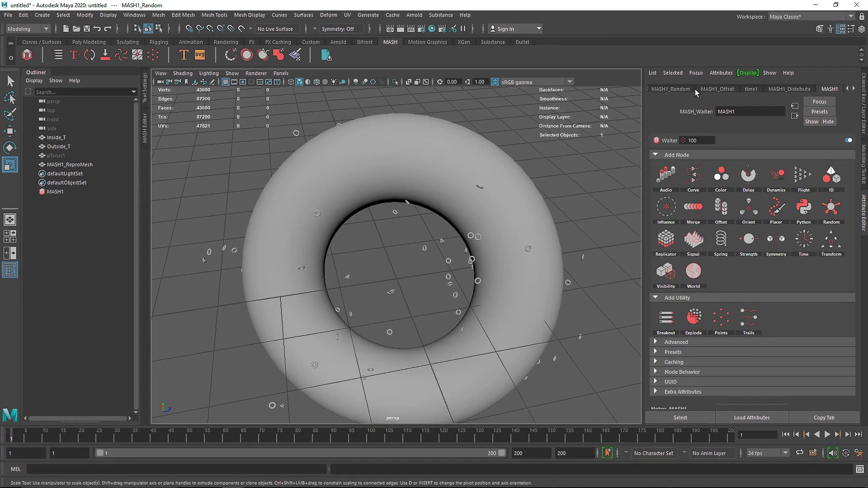
left_click(673, 89)
left_click_drag(760, 155, 735, 176)
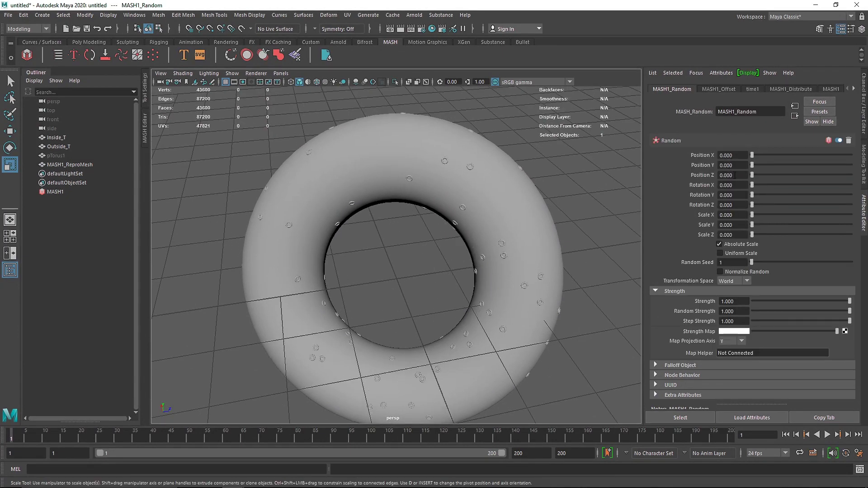
- Set the Random node's X, Y and Z scale values to 1
left_click_drag(745, 215, 714, 216)
type("1")
key("Tab")
type("1")
key("Tab")
type("1")
left_click(724, 224)
left_click_drag(596, 223, 397, 250, "alt")
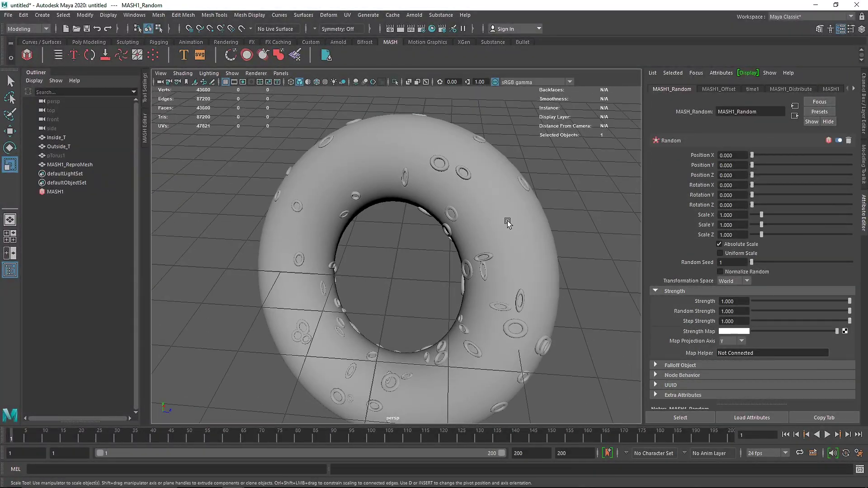
- Disable and re-enable the Random node to compare the small tori with and without random scaling
left_click(838, 141)
right_click_drag(362, 278, 503, 220, "alt")
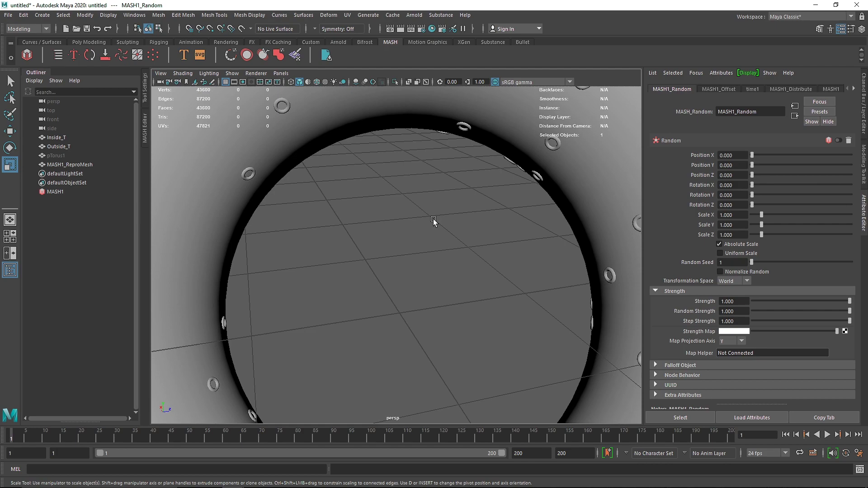
scroll(433, 222, "down", 3)
mouse_move(412, 232)
left_mouse_down("alt")
mouse_move(554, 228)
mouse_move(408, 225)
left_mouse_up("alt")
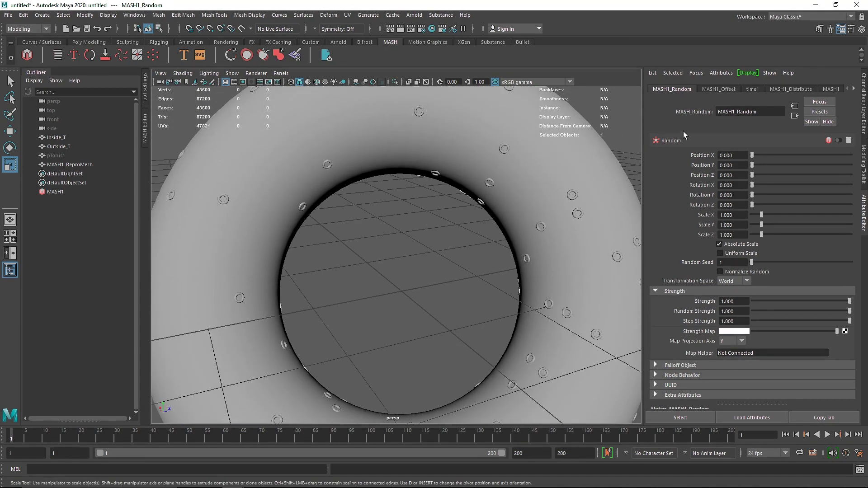
left_click(838, 140)
- Enable Uniform Scale on the Random node
left_click_drag(595, 177, 581, 229, "alt")
left_click(732, 254)
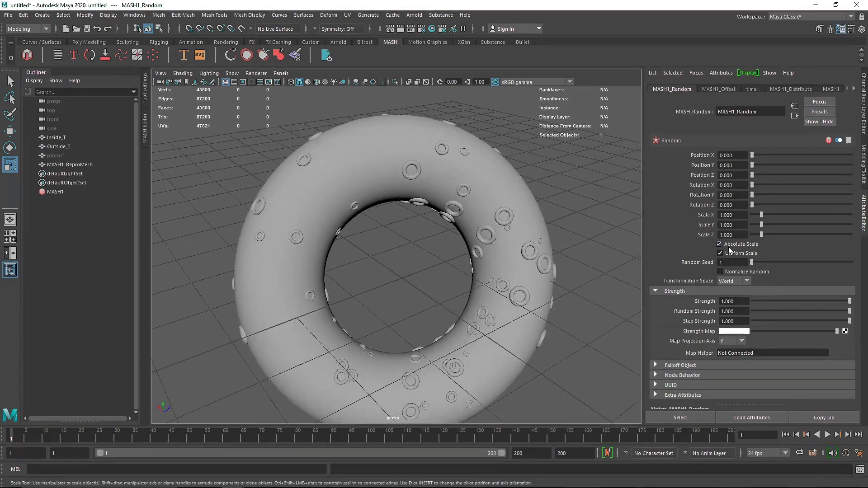
left_click_drag(475, 250, 516, 267, "alt")
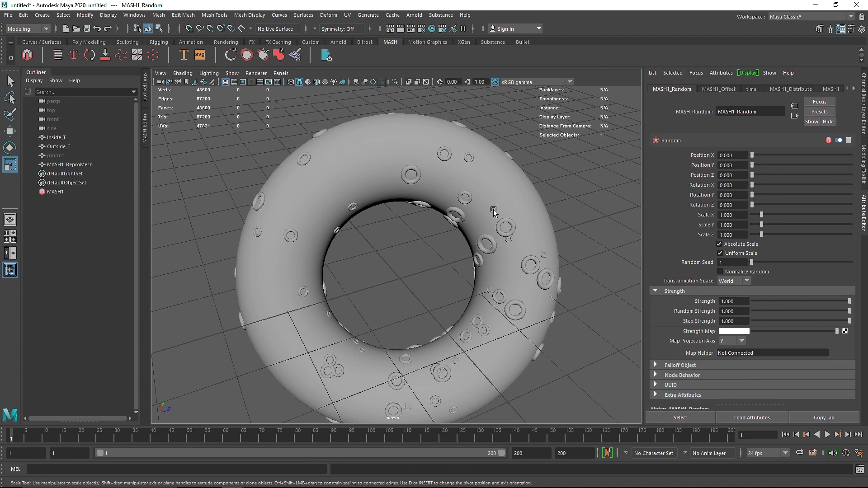
- Raise the Distribute node's number of points to 500, trying 300 first
left_click(728, 90)
left_click(752, 89)
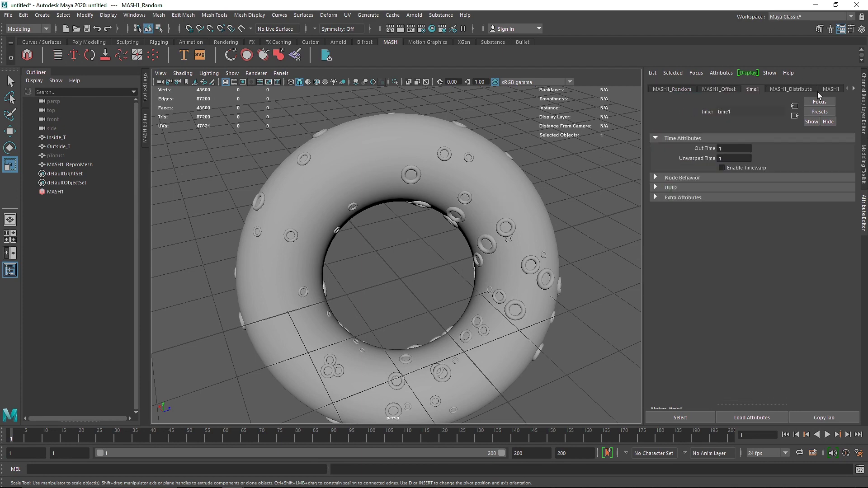
left_click(830, 89)
scroll(766, 88, "down", 1)
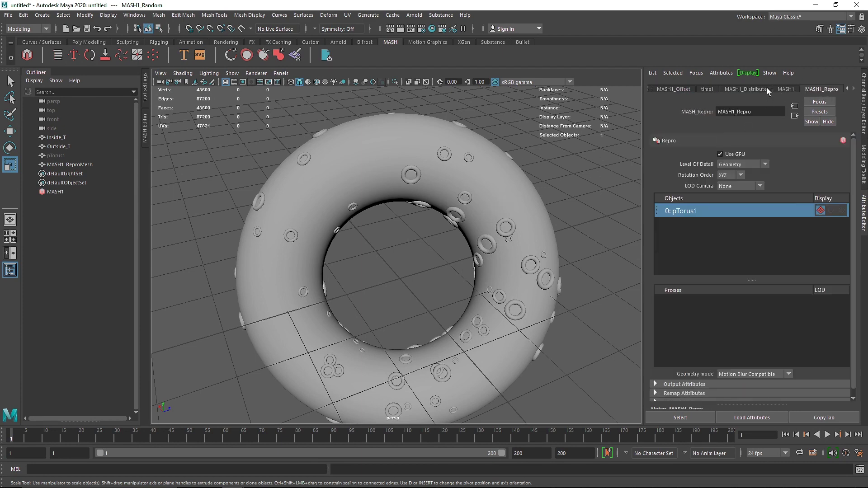
left_click(780, 87)
left_click(740, 91)
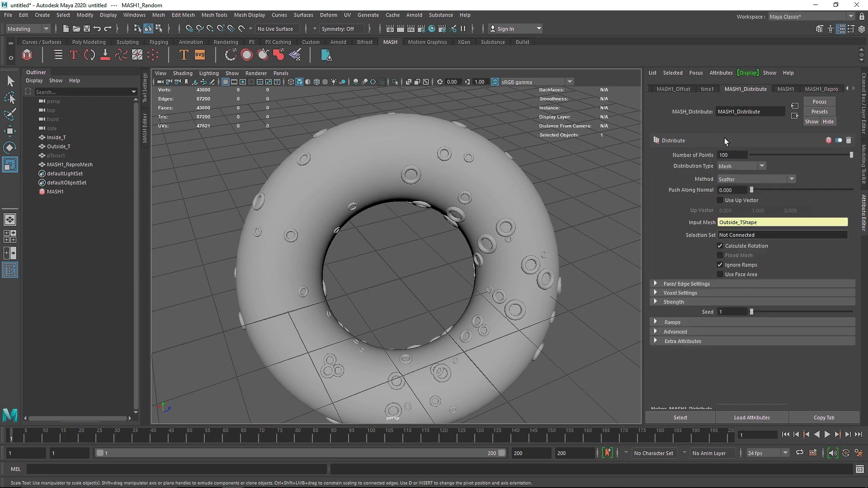
left_click(721, 155)
left_click_drag(567, 188, 604, 170, "alt")
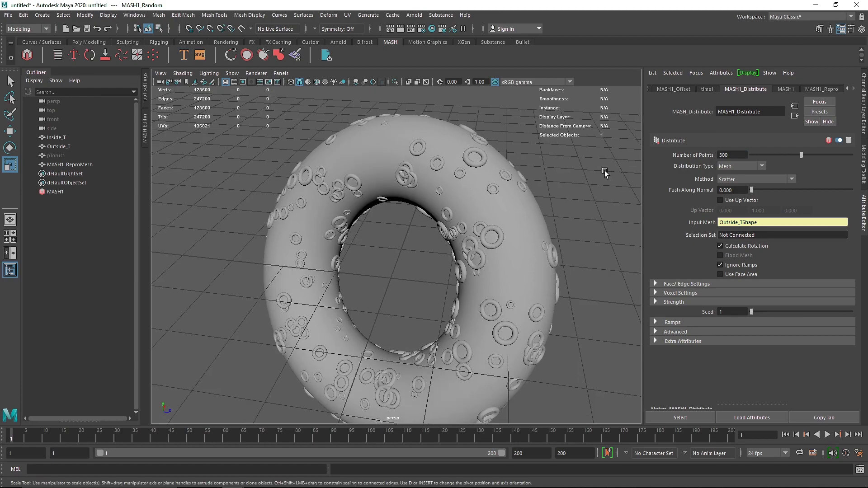
type("50")
key("Return")
left_click(611, 156)
left_click_drag(378, 213, 399, 198, "alt")
- Hide the outer torus by disabling Visibility in the object display settings of Outside_TShape
left_click(364, 144)
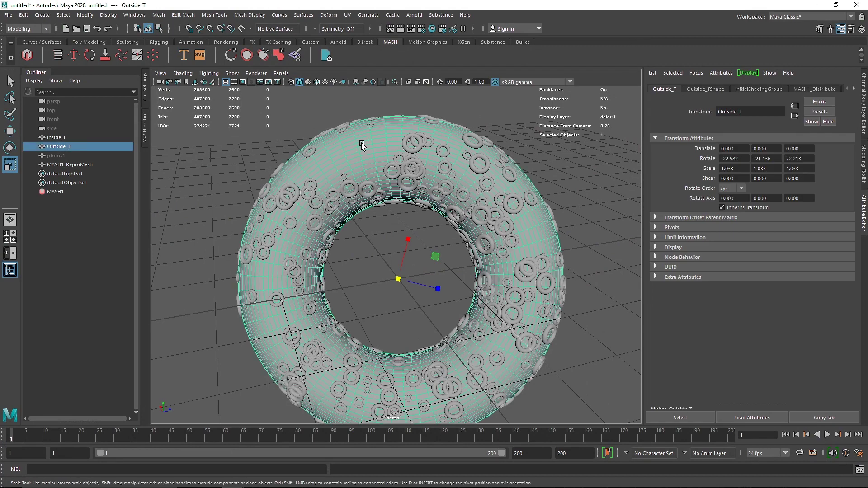
left_click(863, 106)
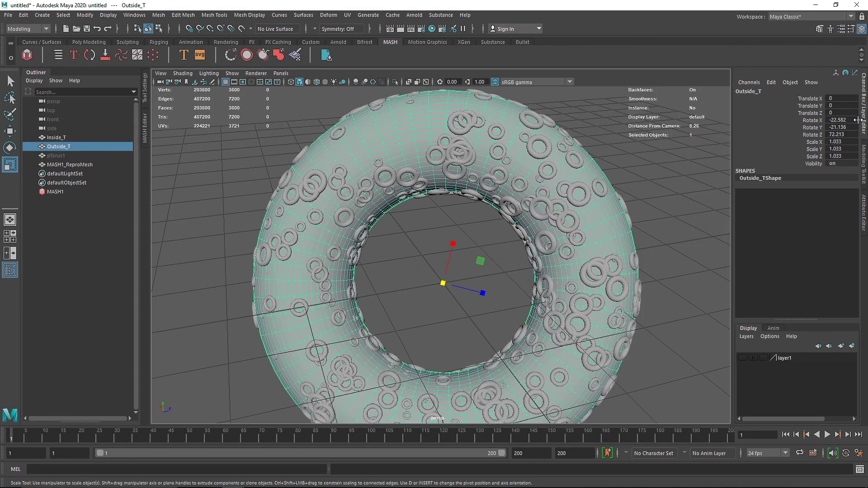
left_click(864, 218)
left_click(701, 89)
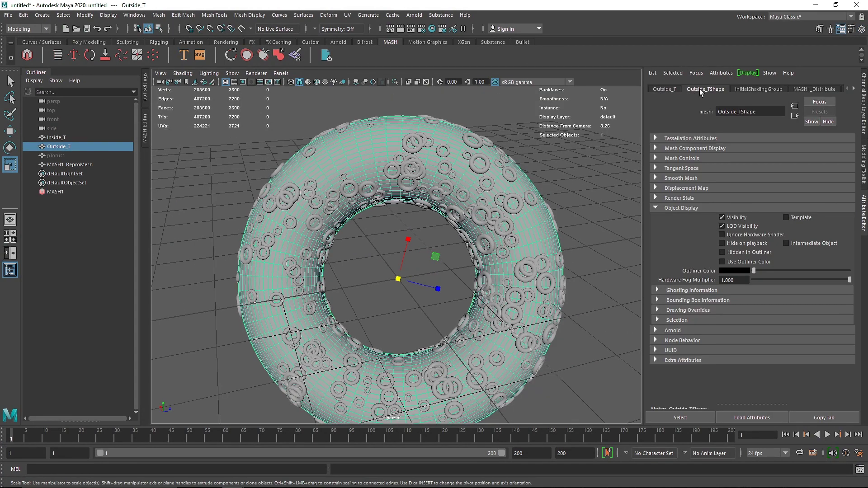
left_click(728, 219)
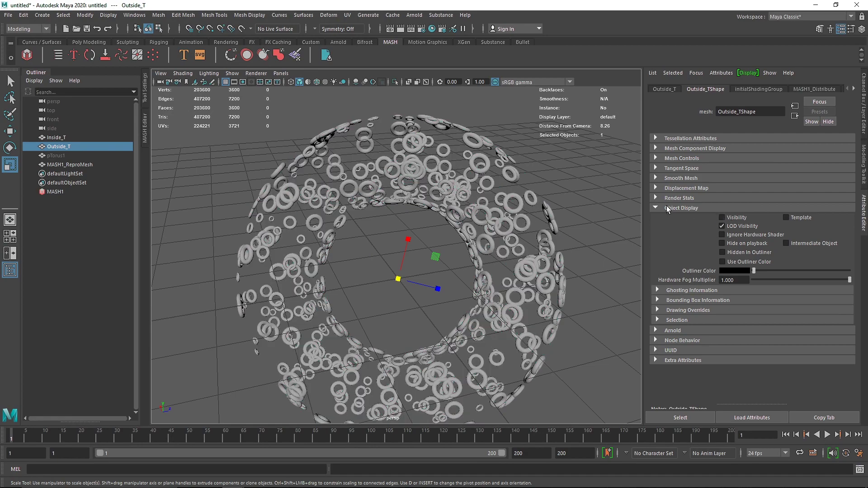
left_click(667, 208)
left_click_drag(606, 213, 571, 200, "alt")
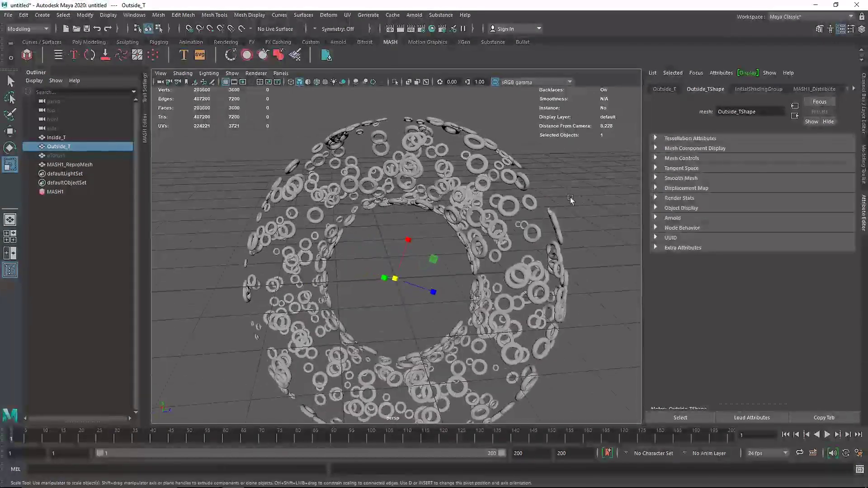
left_click(585, 194)
- Turn on the visibility of layer1 to show the inner torus
left_click(863, 103)
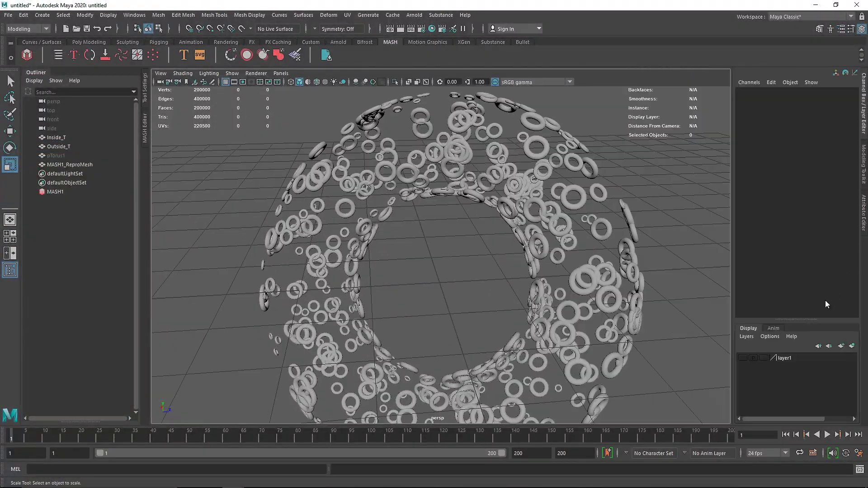
left_click(742, 358)
left_click_drag(510, 233, 560, 263, "alt")
- Set the section radius of the inner torus, Inside_T, to 0.4
left_click(561, 263)
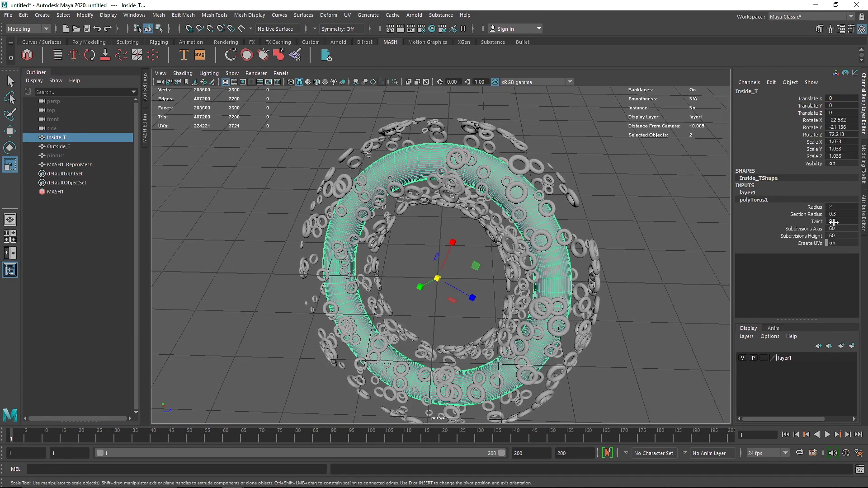
left_click(844, 214)
type("1")
key("Return")
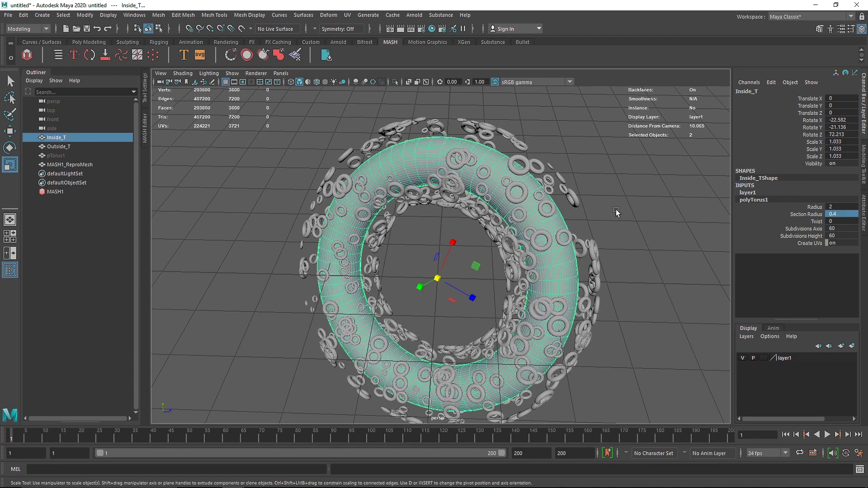
left_click(616, 213)
- Turn on smooth mesh preview for the inner torus, Inside_T
left_click_drag(615, 213, 424, 172, "alt")
left_click(513, 184)
key("3")
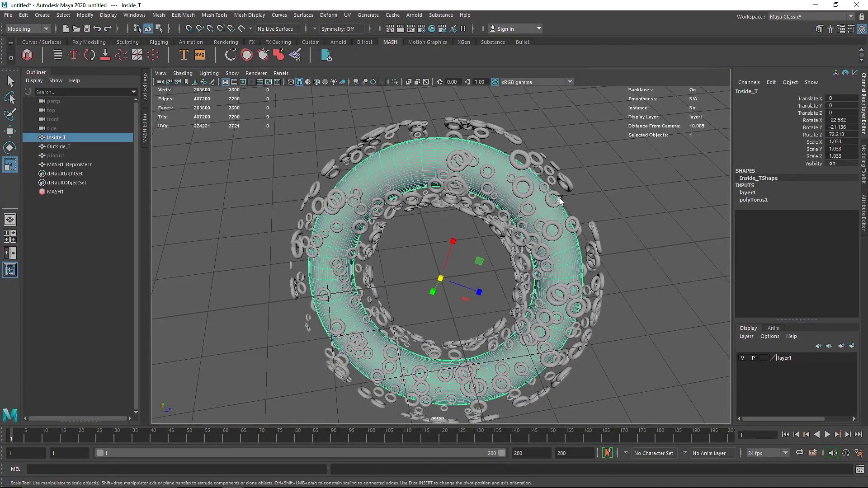
left_click(611, 177)
- Try to turn on smooth mesh preview for the replicated small tori, MASH1_ReproMesh
left_click(527, 159)
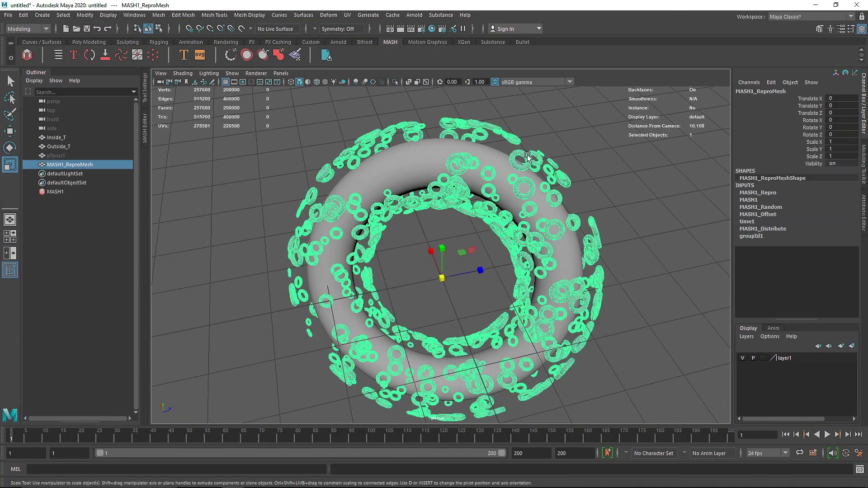
key("3")
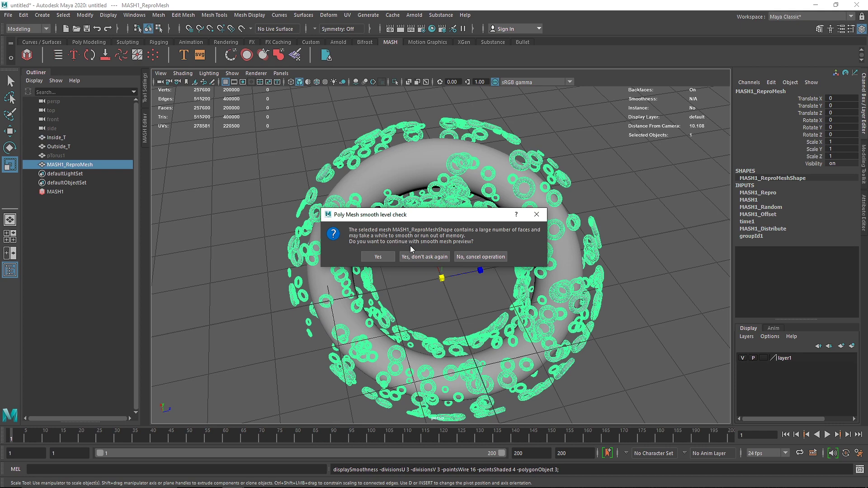
left_click(470, 257)
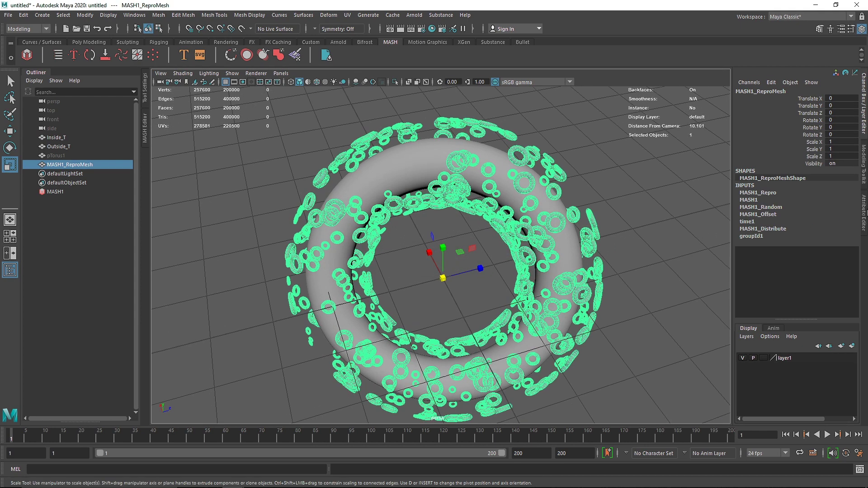
- Set the Arnold subdivision type of the replicated small tori, MASH1_ReproMesh, to catclark
left_click(865, 199)
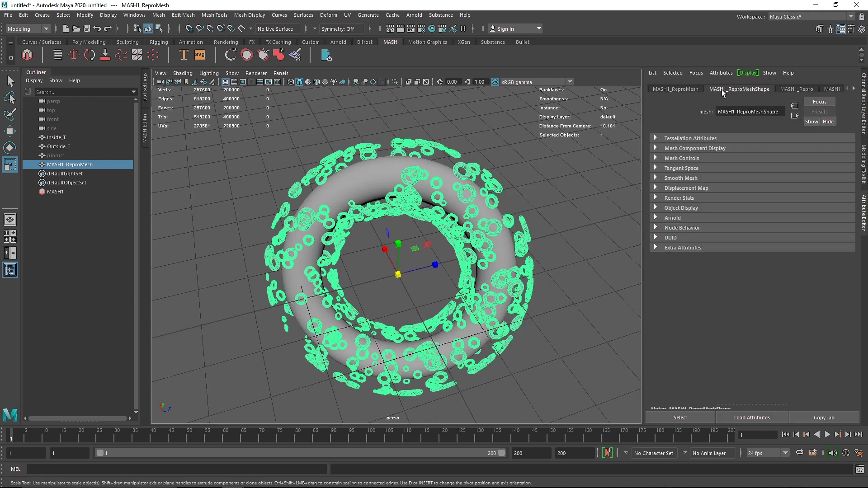
left_click(684, 219)
scroll(739, 273, "down", 3)
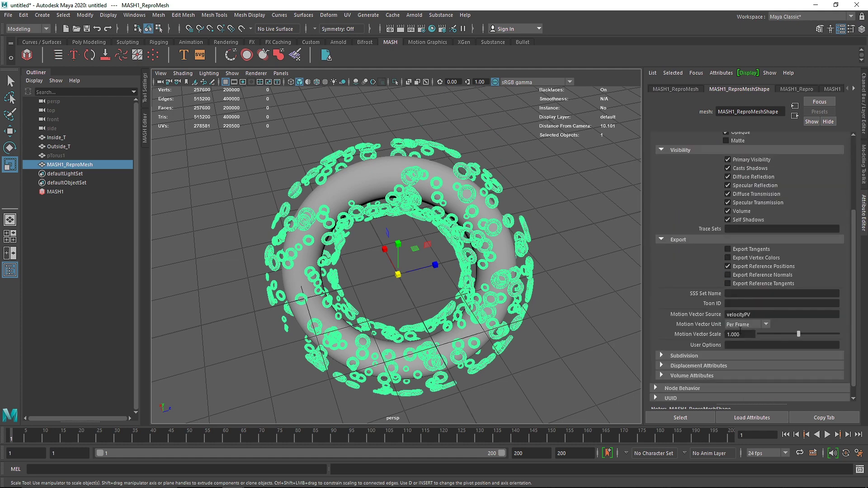
left_click(684, 356)
scroll(706, 363, "down", 2)
left_click(742, 312)
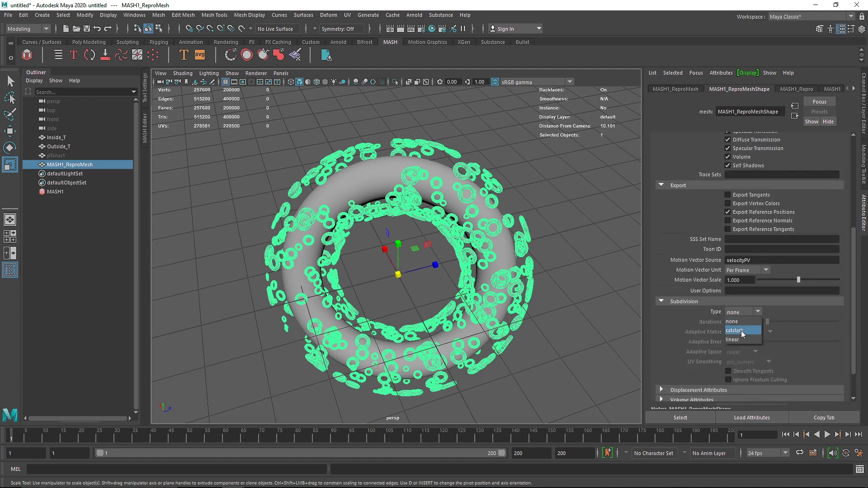
left_click(743, 322)
left_click(565, 204)
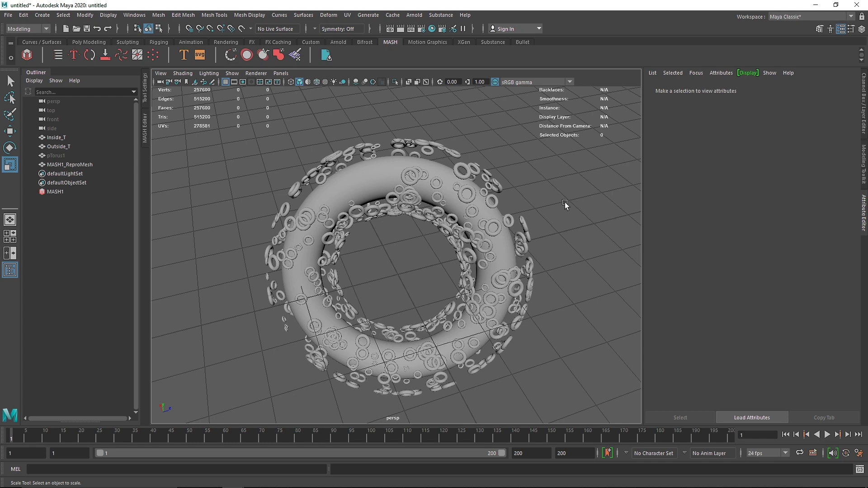
- Create a camera, turn it to face the tori, and move it back to about -21.4 on the X axis
scroll(493, 228, "up", 5)
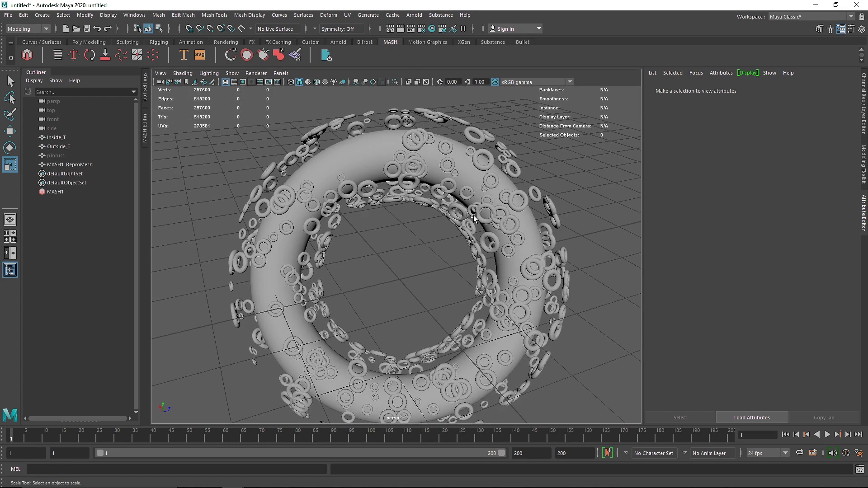
scroll(473, 216, "down", 2)
left_click(42, 15)
mouse_move(106, 75)
left_click(174, 75)
scroll(429, 258, "down", 3)
left_click_drag(429, 257, 181, 294, "alt")
key("e")
key("w")
middle_click_drag(283, 295, 426, 256, "alt")
left_click_drag(386, 263, 327, 274)
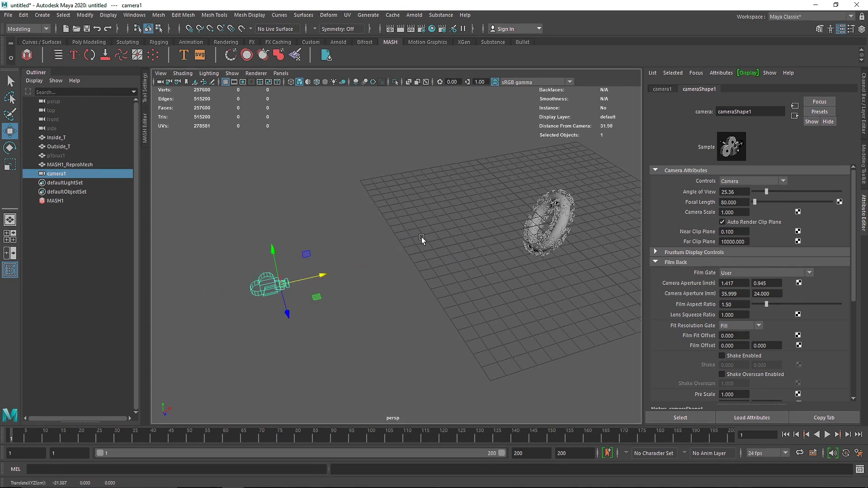
- Look through camera1 and turn on the resolution gate
left_click(421, 238)
key("ctrl+a")
left_click(160, 82)
left_click(277, 73)
mouse_move(321, 81)
left_click(377, 83)
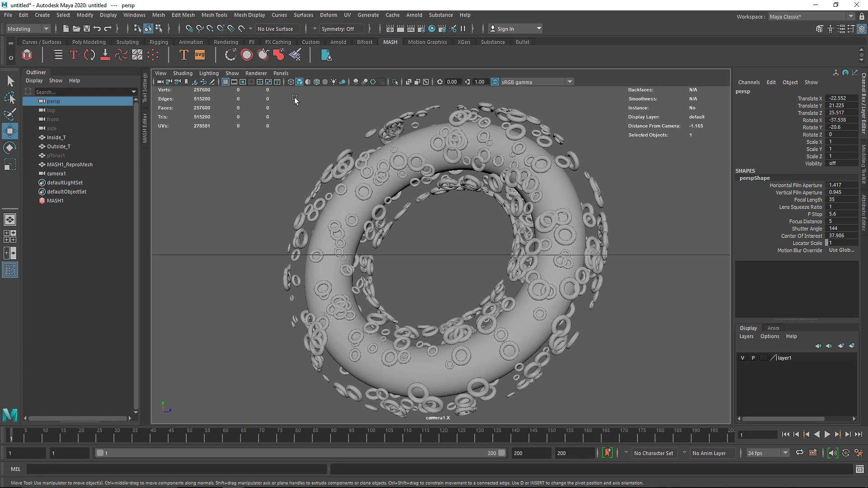
left_click(242, 82)
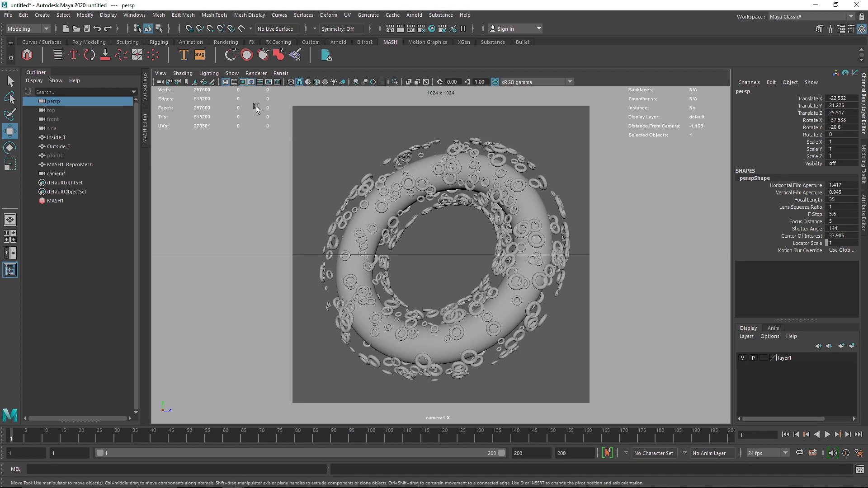
- Move camera1 back to -29 on Translate X and return to the perspective view
left_click(160, 81)
middle_click_drag(837, 97, 812, 97)
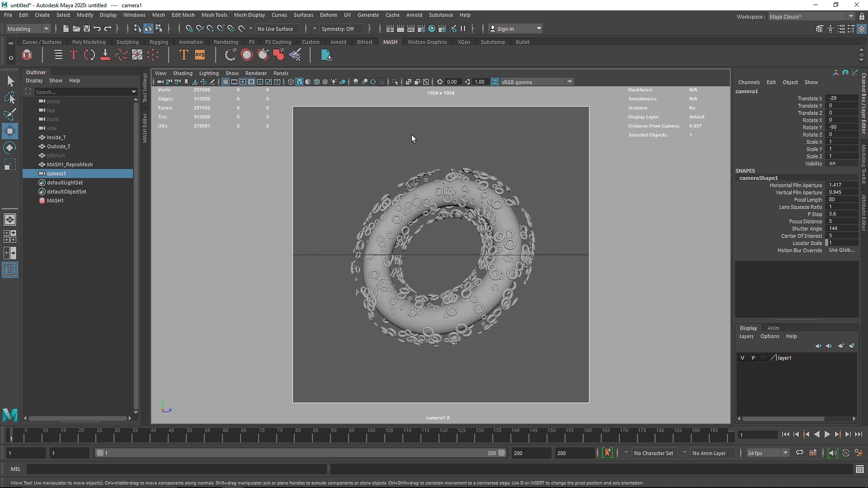
key("space")
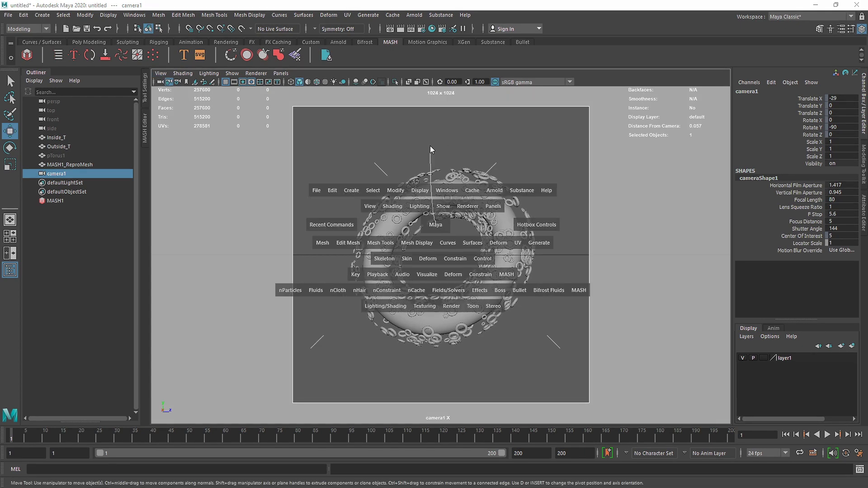
left_click(430, 146)
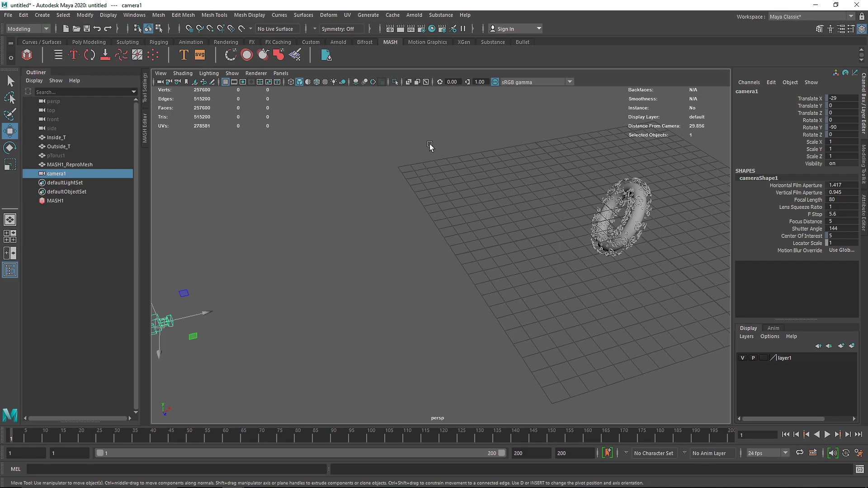
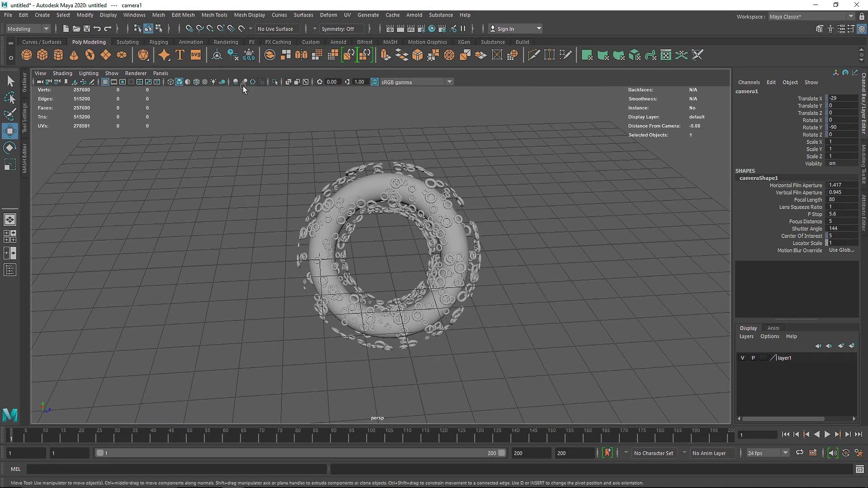
- Create a polygon torus at the centre of the ring and scale it uniformly to about 0.53
left_click(92, 55)
key("r")
left_click_drag(388, 255, 351, 257)
scroll(405, 253, "up", 3)
- Set the new torus's section radius to 0.2 and its radius to 0.6
left_click(756, 193)
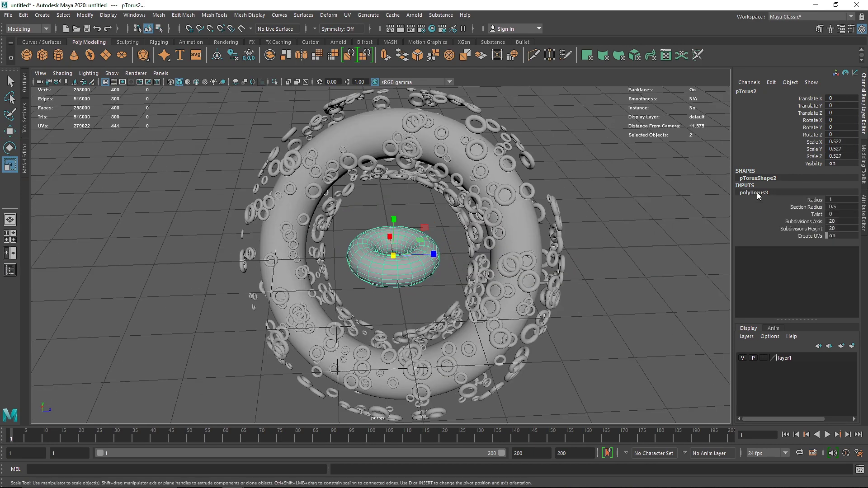
left_click(838, 205)
type(".1")
key("Return")
type(".2")
key("Return")
left_click(841, 199)
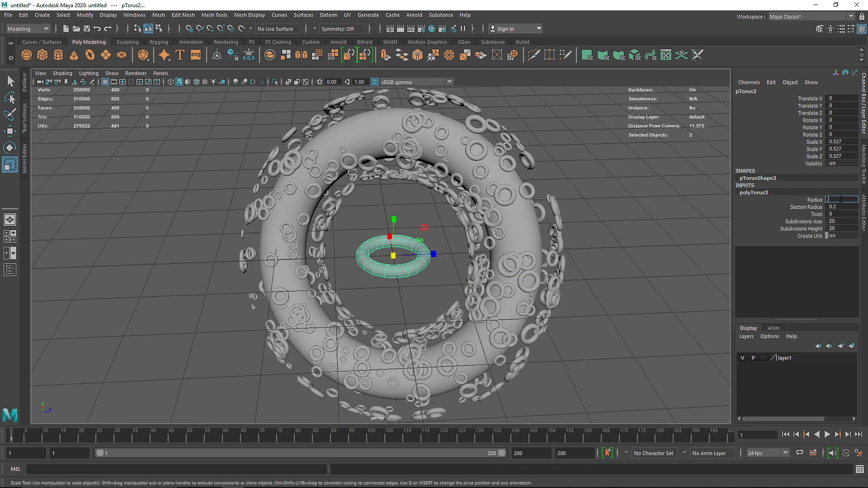
key("Return")
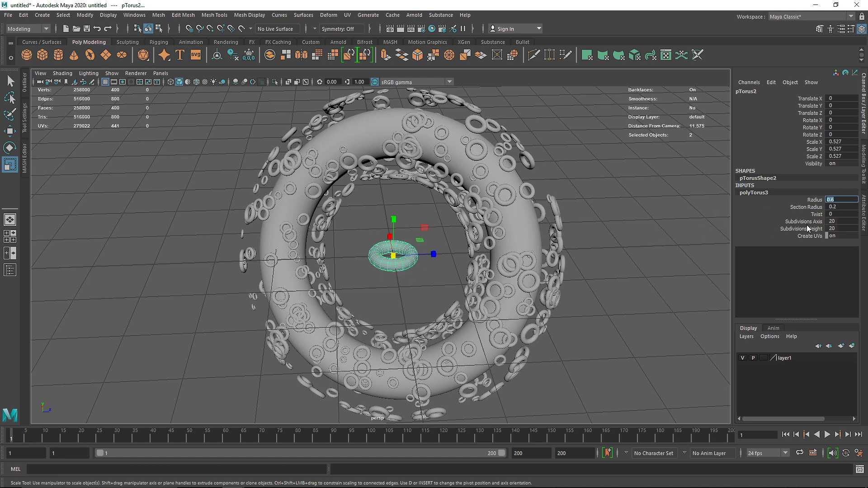
left_click(689, 223)
- Create a MASH network from the new torus and set its distribution type to Grid
left_click(377, 261)
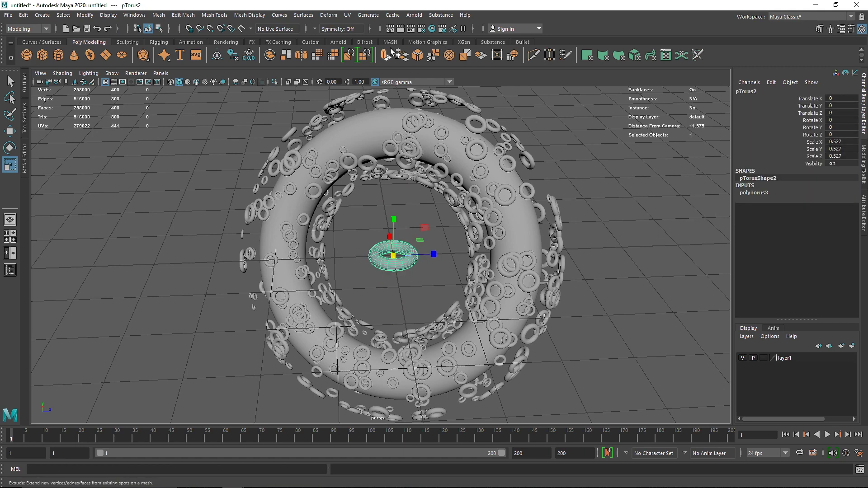
left_click(390, 42)
left_click(27, 55)
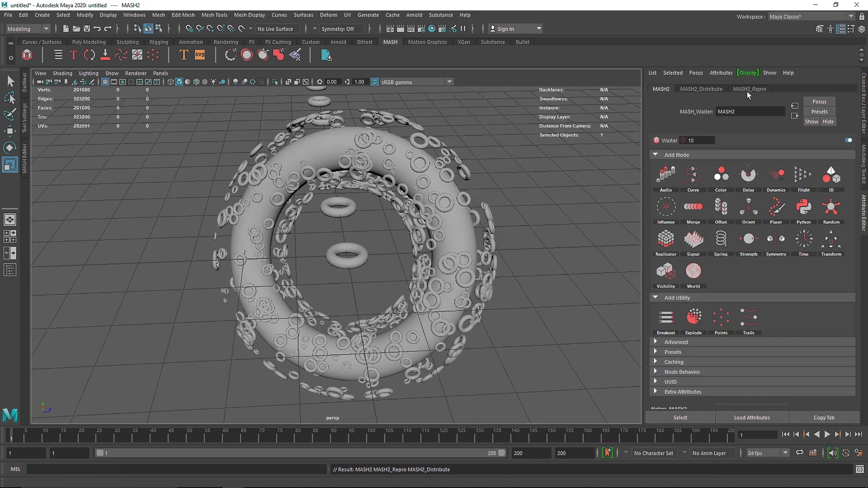
left_click(711, 89)
left_click(746, 167)
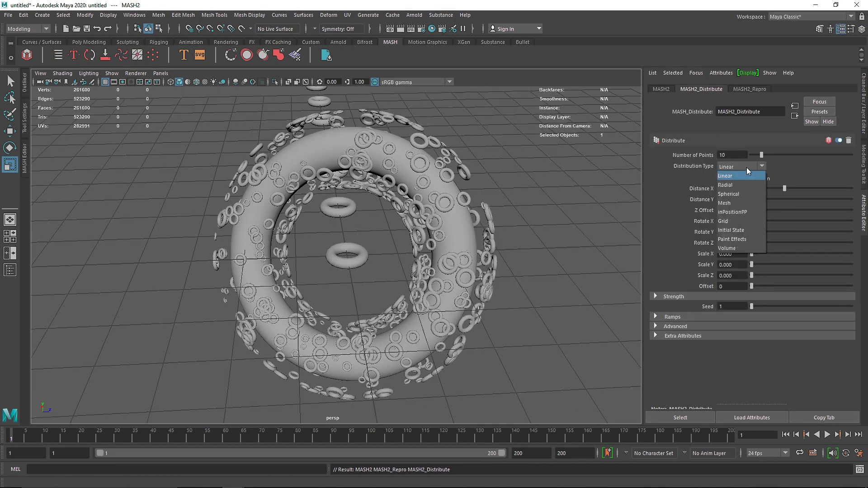
left_click(734, 217)
- Set the MASH2 distribution to Grid X 2, Grid Y 1 and Grid Z 2
left_click(748, 89)
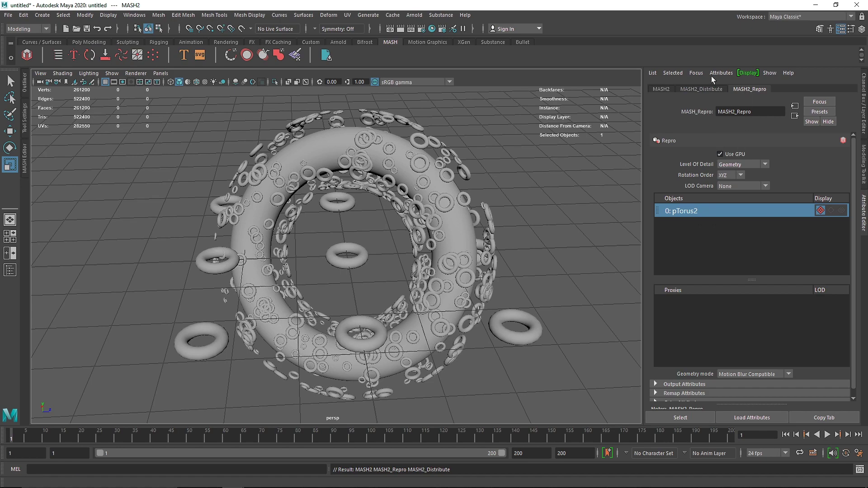
left_click(701, 89)
left_click_drag(729, 241, 714, 243)
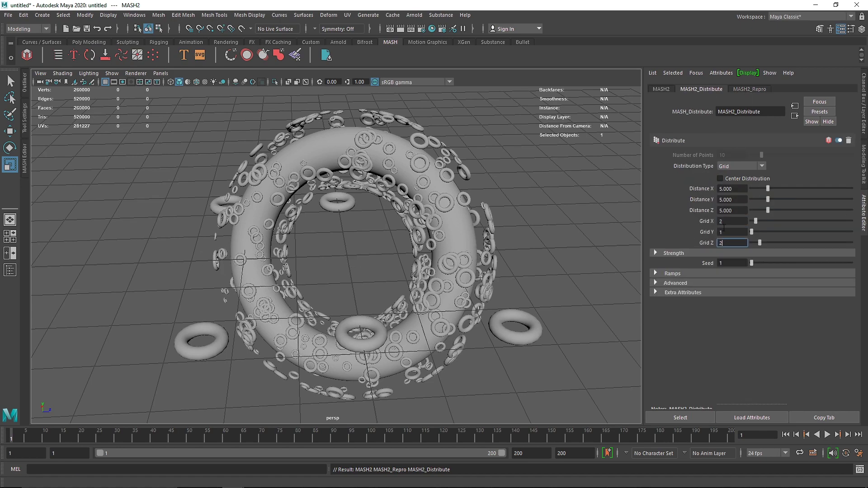
type("2")
left_click(721, 221)
scroll(459, 218, "down", 5)
left_click_drag(459, 218, 402, 226, "alt")
- Add a Random node to MASH2 with XYZ positions of about 2.7, 3 and 2.7 and XYZ rotations of about 130, 167 and 132
left_click(669, 89)
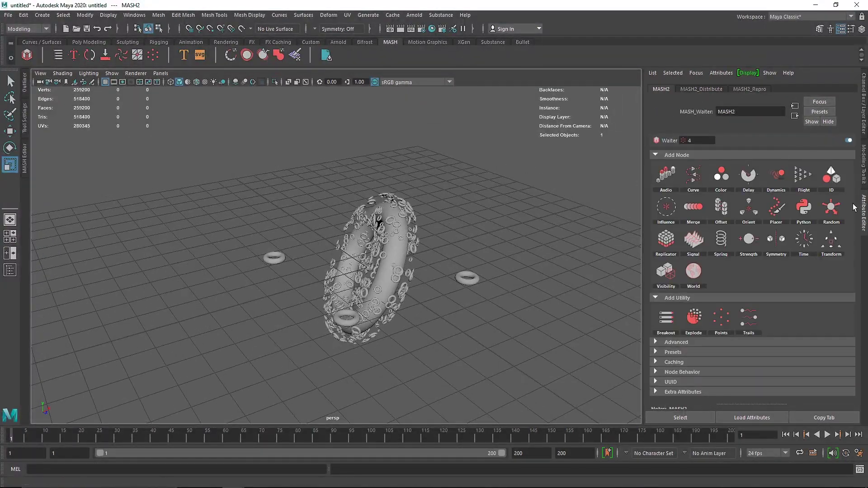
left_click(780, 207)
left_click_drag(424, 206, 461, 212, "alt")
left_click(658, 90)
left_click_drag(761, 155, 842, 193)
left_click_drag(751, 184, 822, 183)
left_click_drag(751, 205, 821, 207)
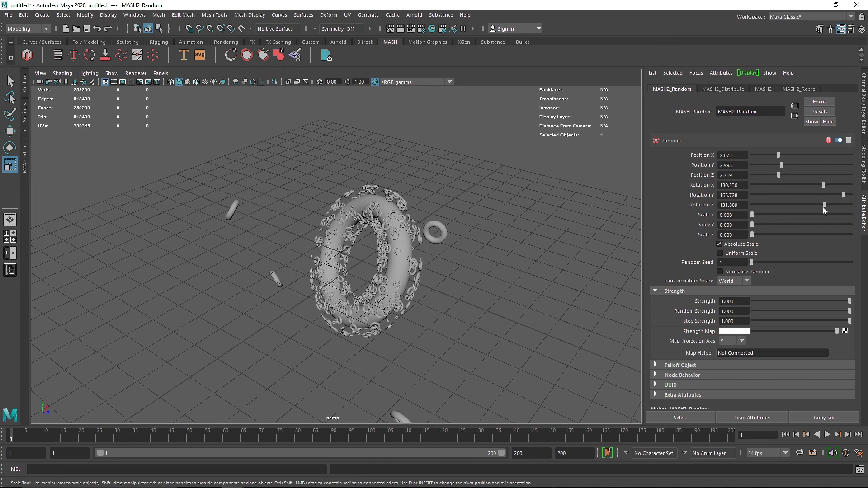
- Adjust MASH2_Random to Position Y about 1.2, Position X about 6.2 and Position Z about 0.9, framing the tori through camera1
left_click_drag(486, 225, 565, 197, "alt")
left_click_drag(781, 165, 763, 166)
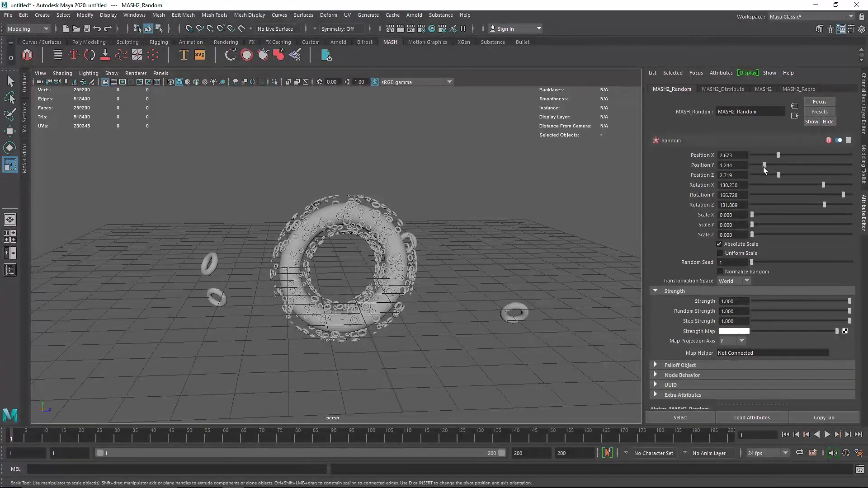
left_click(160, 73)
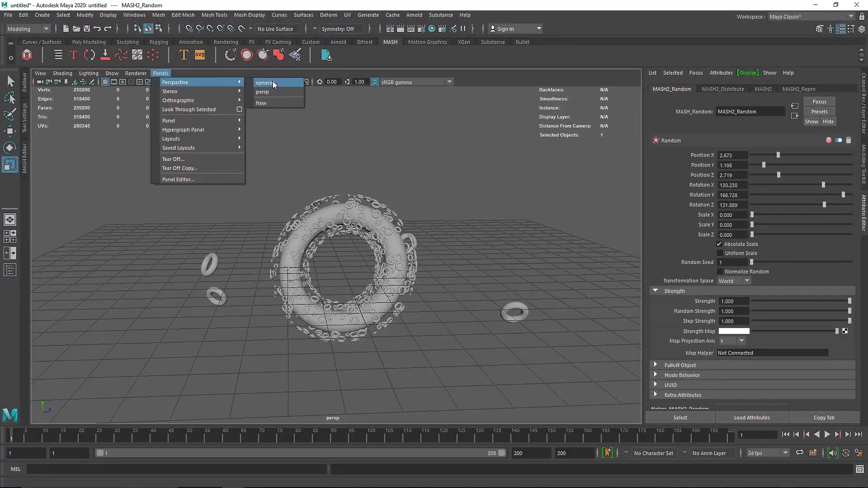
left_click(289, 101)
left_click_drag(787, 155, 812, 144)
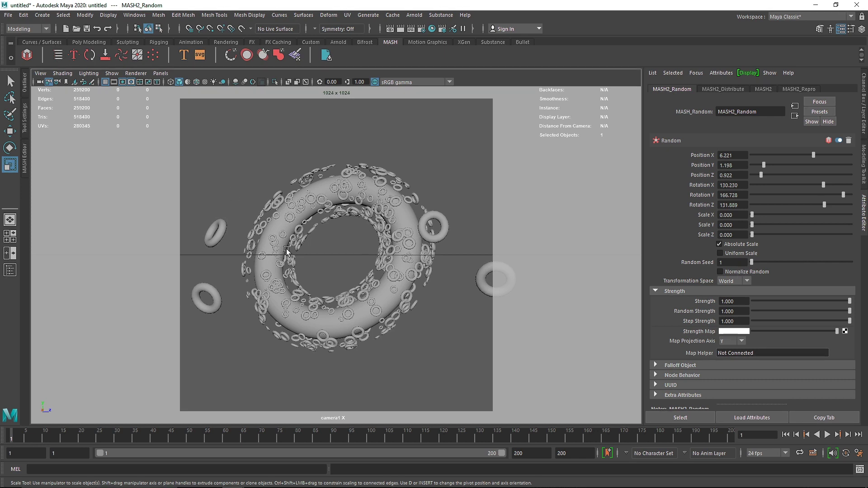
- Set the random seed of MASH2_Random to 29 and return to the perspective view
left_click_drag(753, 262, 763, 263)
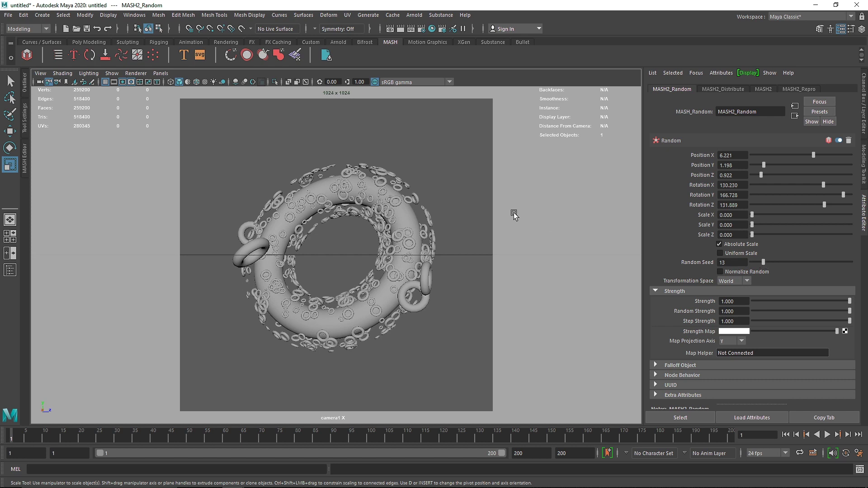
left_click_drag(759, 260, 778, 264)
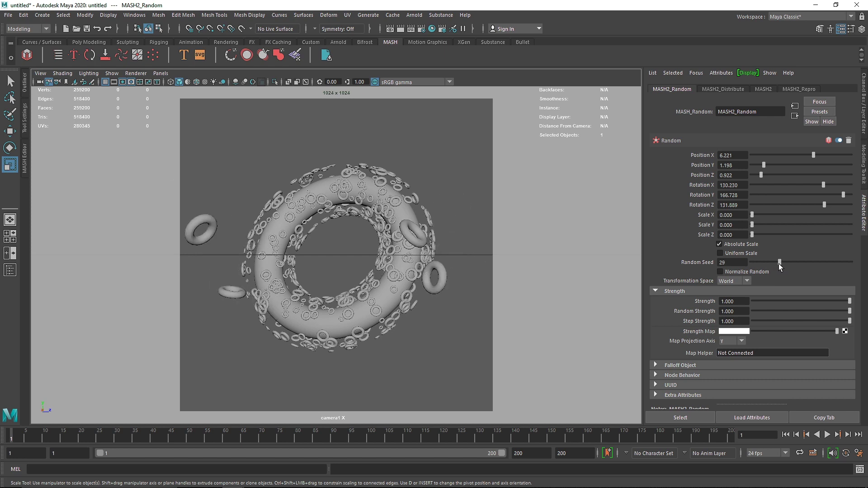
left_click(353, 129)
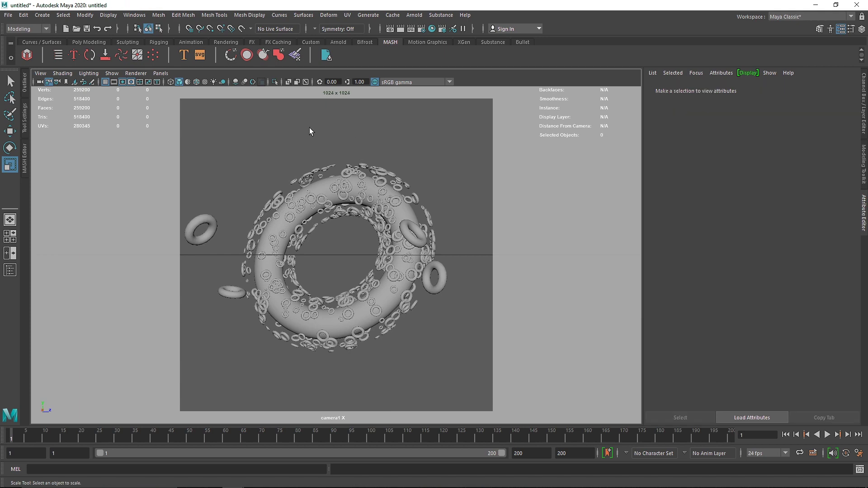
key("space")
left_click_drag(251, 130, 251, 86)
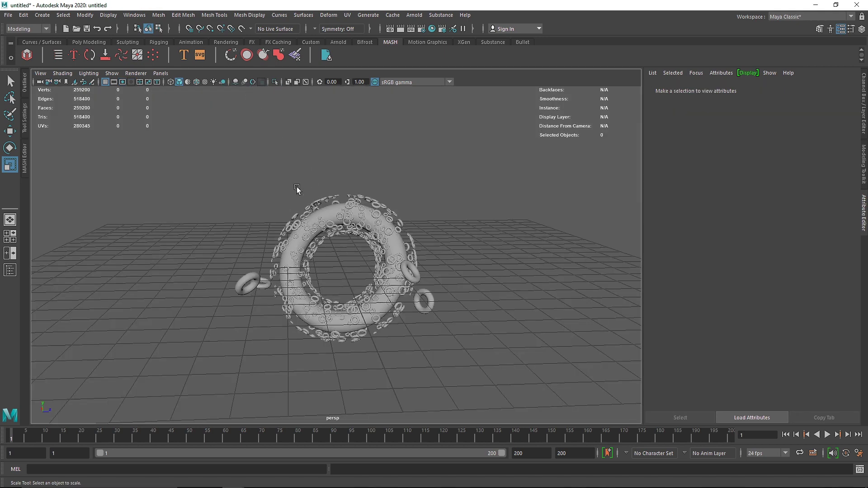
- Create a polygon cone and move it away from the ring to about -6.27 on the X axis
left_click(88, 42)
left_click(73, 55)
left_click_drag(355, 247, 332, 341, "alt")
key("w")
left_click_drag(339, 339, 440, 329, "alt")
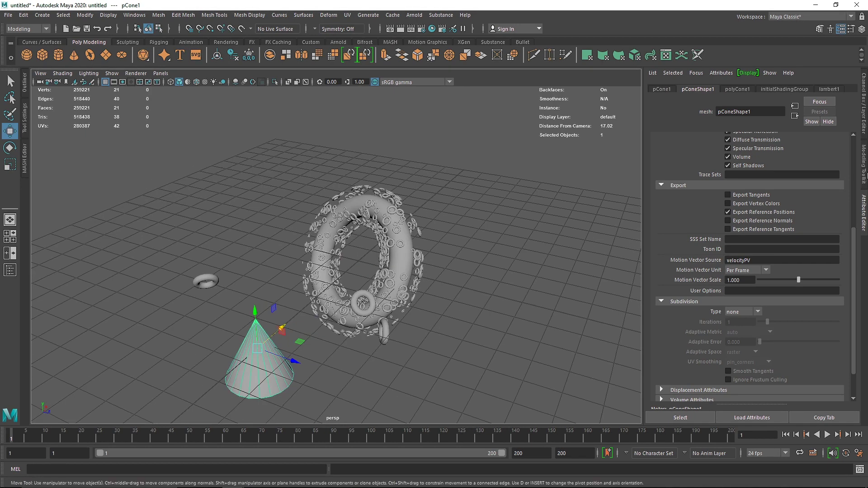
- Reduce the cone's axis subdivisions to turn it into a four-sided pyramid
left_click(863, 128)
left_click(753, 193)
double_click(842, 214)
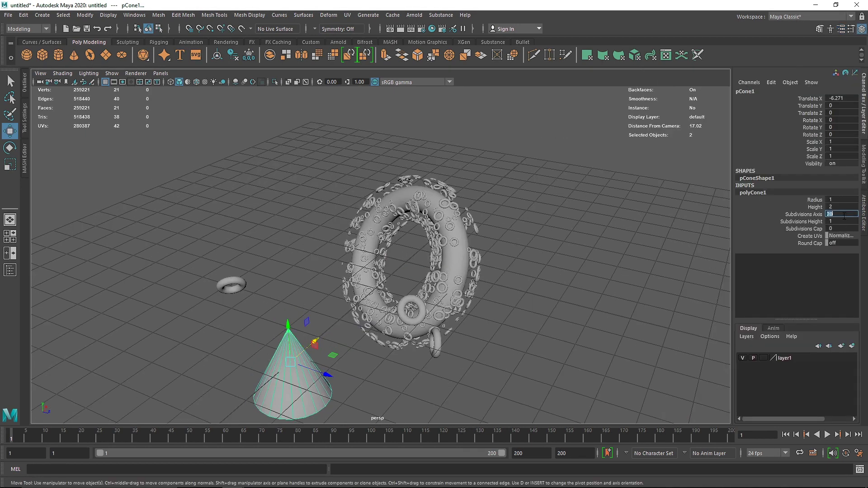
key("Return")
left_click(337, 406)
left_click(298, 394)
- Flatten the pyramid to a Y scale of about 0.73
left_click_drag(253, 379, 362, 325, "alt")
key("r")
left_click_drag(465, 230, 440, 292)
- Create a MASH network from the flattened pyramid and open the attributes of its instanced mesh
left_click(390, 42)
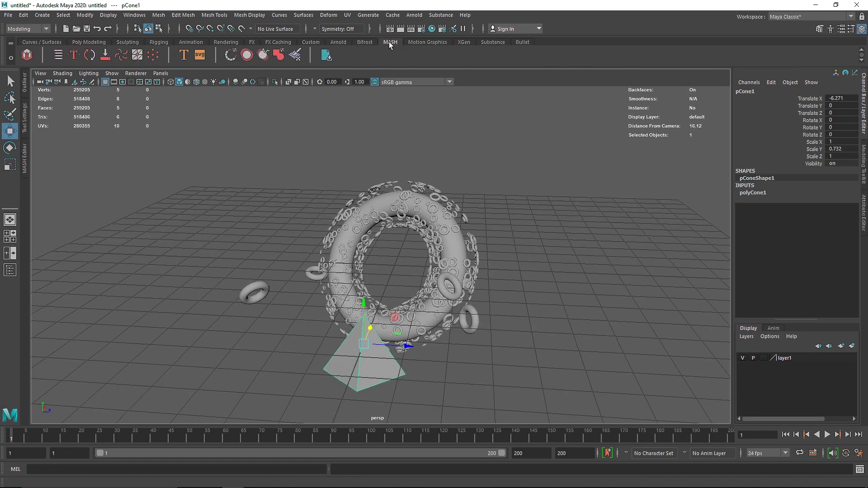
left_click(27, 54)
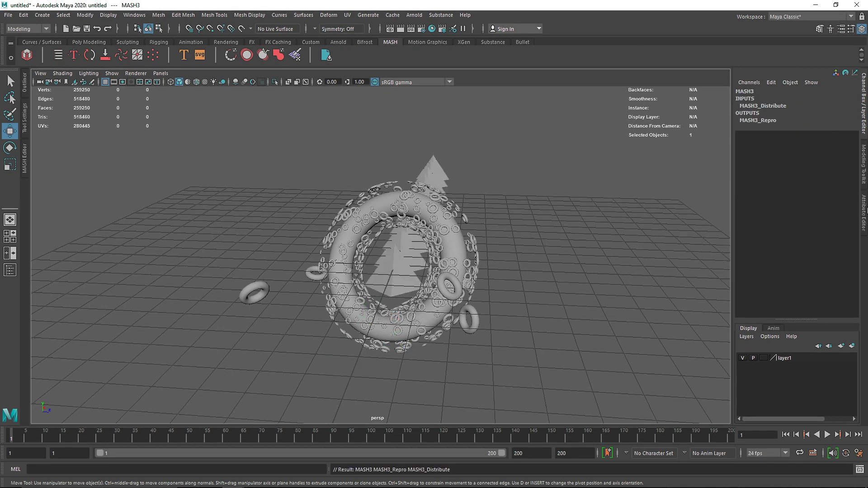
left_click(421, 262)
key("ctrl+a")
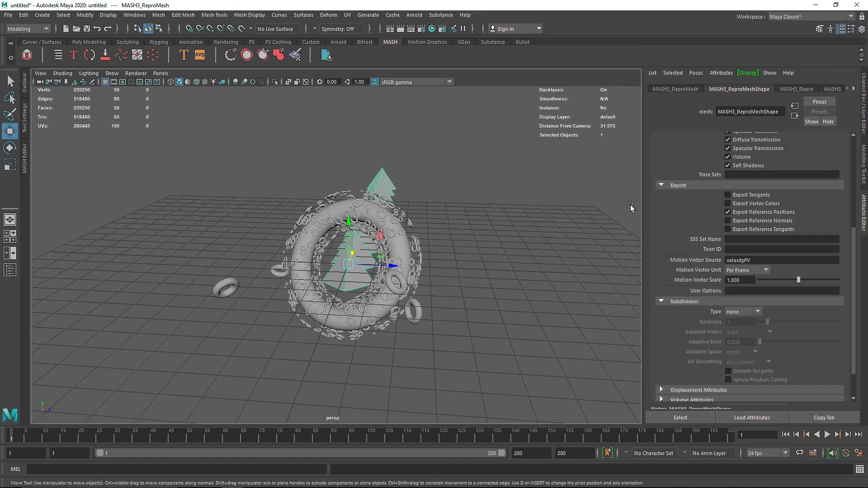
- Change the pyramids' distribution type to Grid, with Grid X and Grid Z both set to 2
left_click(789, 88)
left_click(789, 88)
left_click(808, 89)
left_click(743, 167)
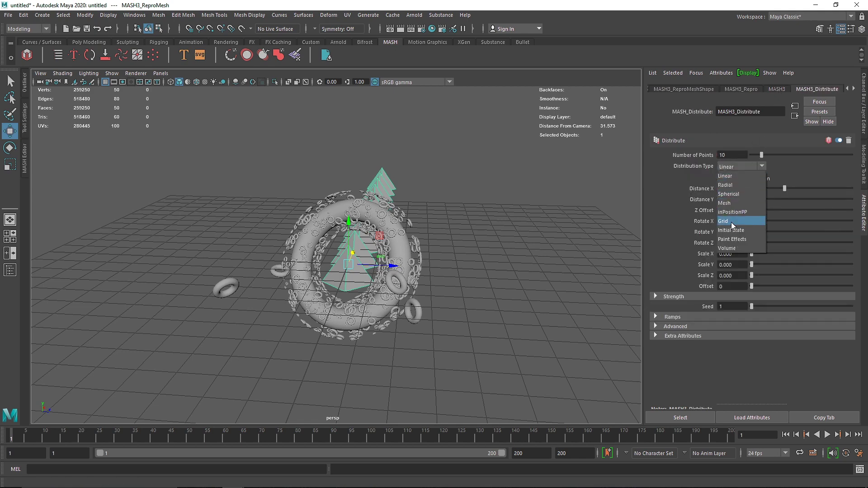
left_click(731, 222)
left_click(723, 242)
type("2")
left_click(716, 221)
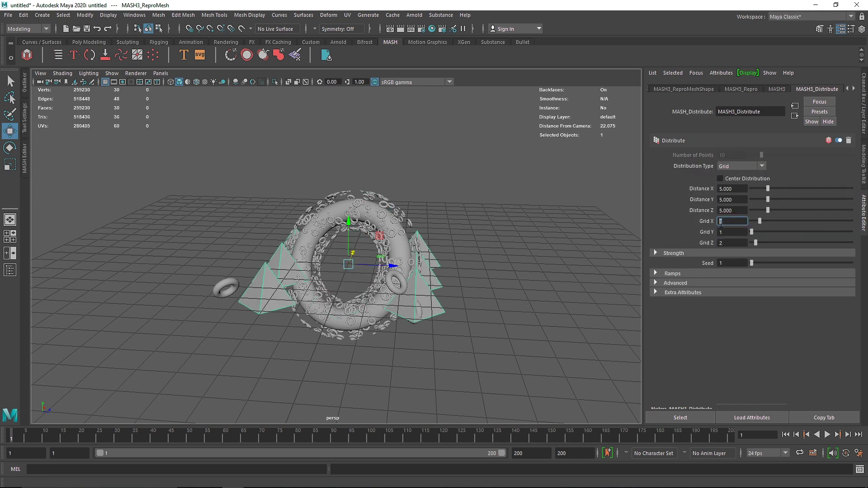
- Add a Random node to MASH3 with position X about 1.75, Y about 2.4 and rotations of about 55.6, 39.8 and 79.6
left_click(740, 89)
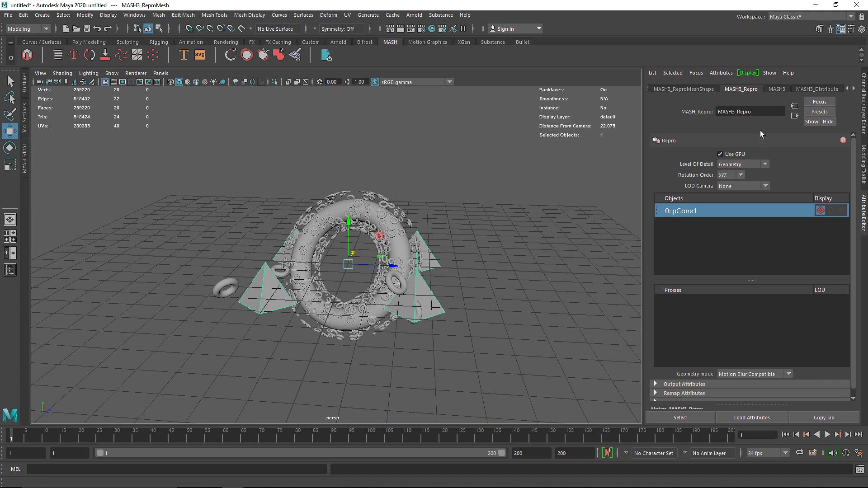
left_click(776, 89)
left_click(820, 212)
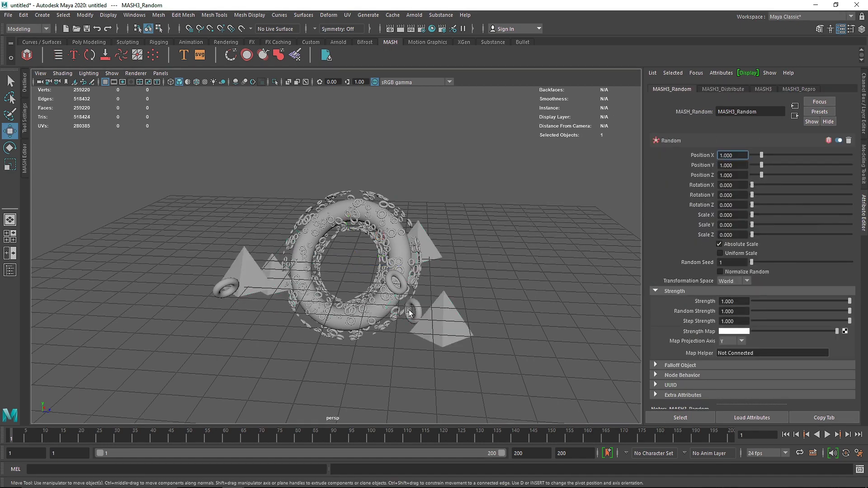
left_click_drag(408, 310, 509, 256, "alt")
left_click_drag(760, 155, 775, 165)
left_click_drag(752, 185, 773, 203)
left_click(795, 205)
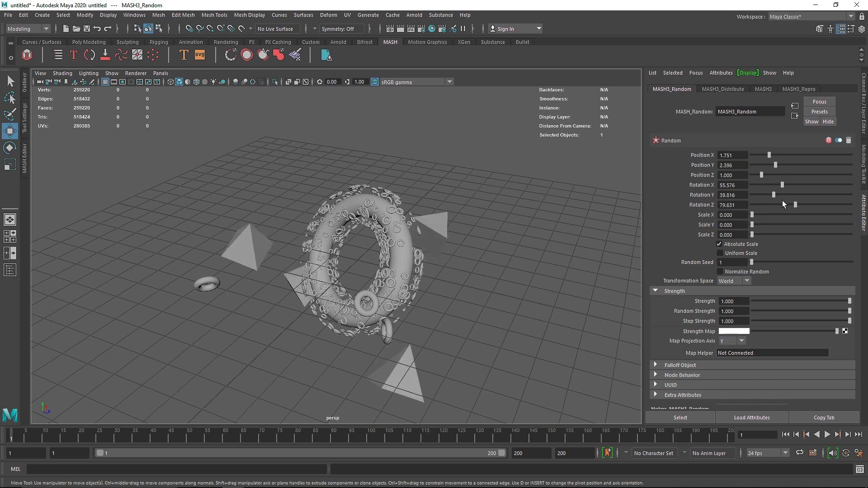
- Look through camera1 and set the random seed of MASH3_Random to 12
left_click(160, 73)
mouse_move(205, 86)
left_click(277, 88)
left_click(169, 72)
left_click(266, 82)
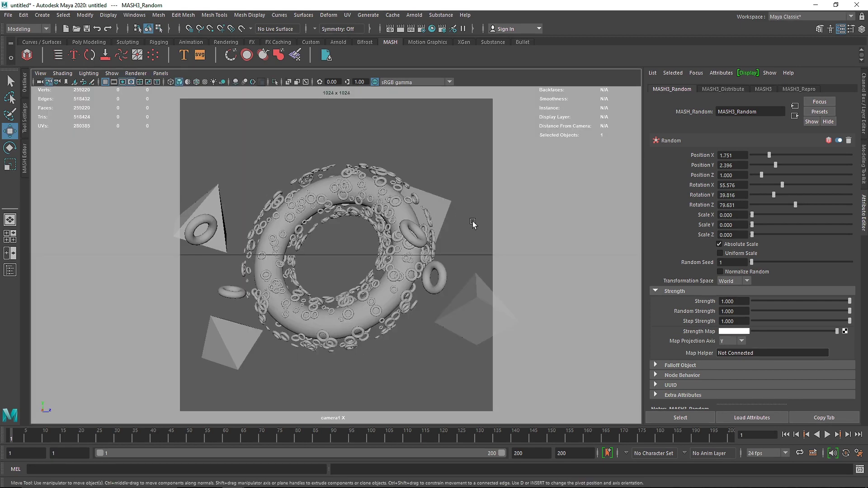
left_click_drag(751, 263, 764, 266)
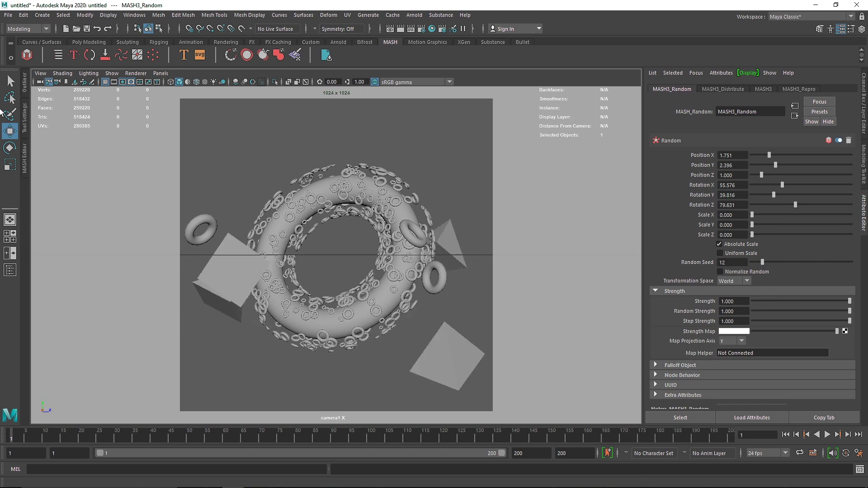
- Scale the hidden source object pCone1 down uniformly by a factor of about 0.45
left_click(24, 82)
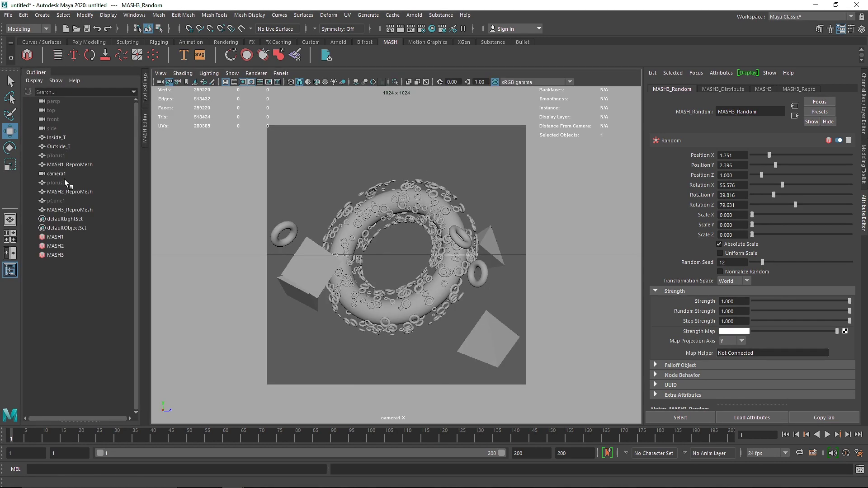
left_click(61, 200)
key("r")
left_click_drag(396, 254, 266, 259)
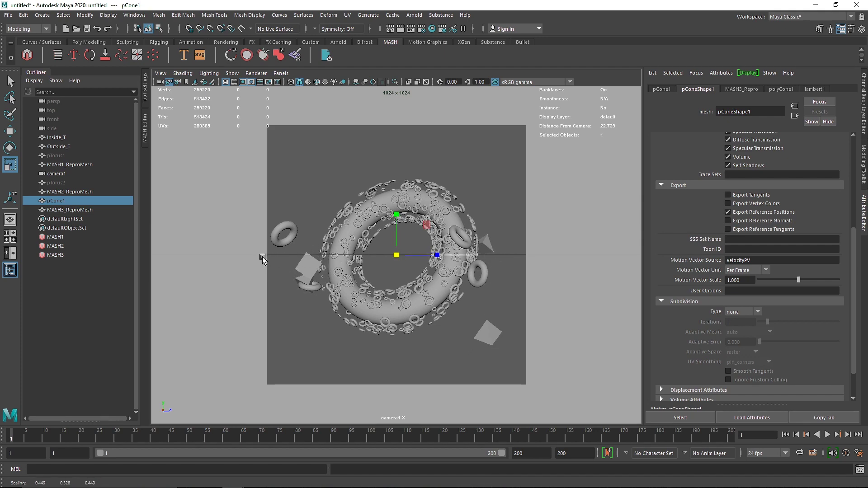
- Set MASH3_Random's random seed to 63 and its Position Y to about 4.65
left_click(68, 254)
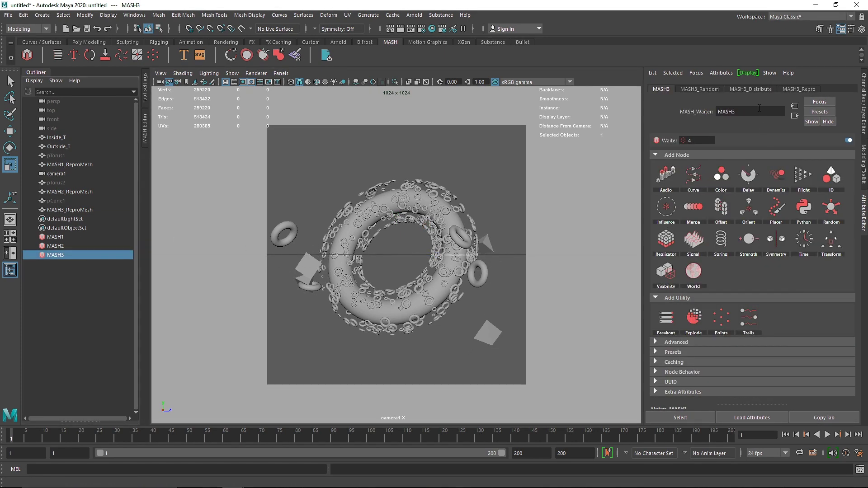
left_click(689, 89)
left_click_drag(758, 262, 772, 267)
left_click_drag(774, 162, 808, 172)
left_click_drag(771, 262, 813, 265)
left_click(797, 165)
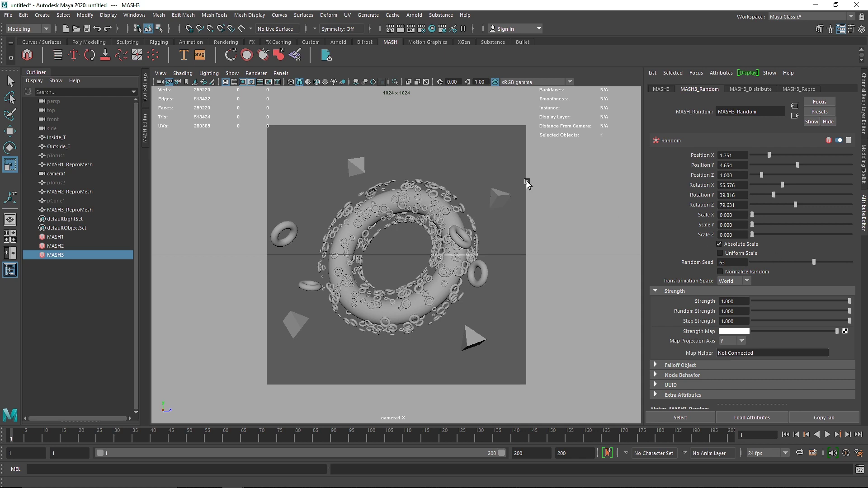
- Create a polygon sphere and, in the perspective view, scale it down at the ring's centre
left_click(89, 43)
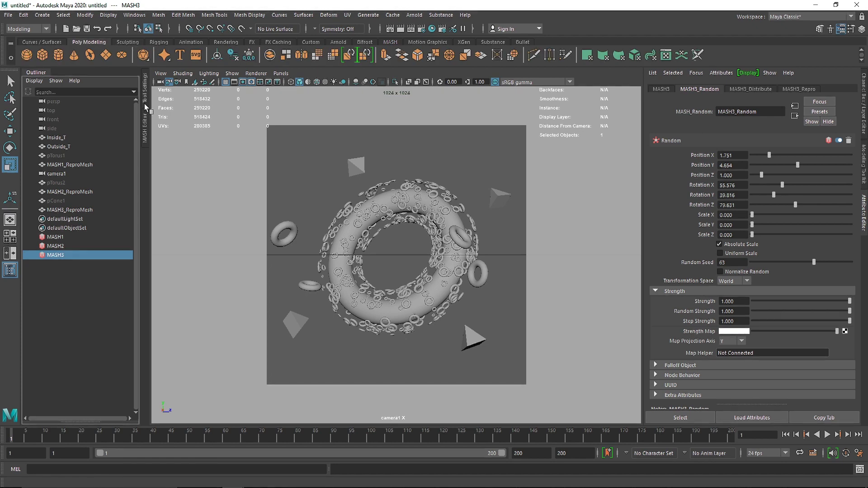
left_click(27, 55)
key("space")
left_click_drag(351, 204, 352, 142)
left_click_drag(357, 190, 384, 226, "alt")
left_click_drag(409, 256, 430, 264)
key("f")
scroll(432, 260, "down", 5)
scroll(436, 258, "down", 3)
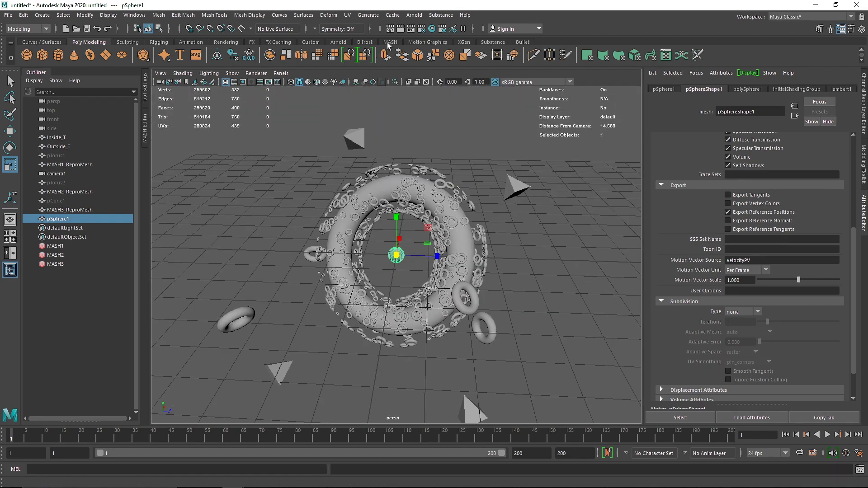
- Create a MASH network from the sphere, switch its distribution to Grid and adjust the grid counts
left_click(390, 42)
left_click(28, 55)
left_click(748, 89)
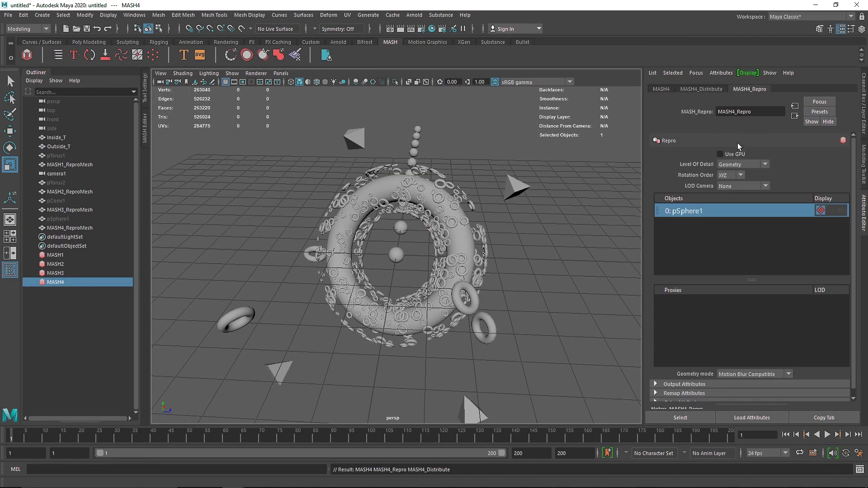
left_click(700, 89)
left_click(740, 165)
left_click(729, 221)
left_click_drag(759, 221, 800, 221)
left_click(731, 243)
left_click(732, 232)
- Add a Random node to MASH4 with positions of about 1.75, 3.55 and 2.21 on X, Y and Z, and a scale of 0.1
left_click(661, 89)
left_click(732, 217)
left_click(745, 222)
left_click_drag(761, 155, 768, 155)
left_click_drag(761, 165, 787, 165)
mouse_move(761, 175)
left_mouse_down()
mouse_move(782, 175)
mouse_move(773, 176)
left_mouse_up()
mouse_move(752, 185)
left_mouse_down()
mouse_move(763, 184)
mouse_move(751, 185)
left_mouse_up()
left_click_drag(736, 215, 718, 215)
type(".1")
key("Tab")
- Scale down the source sphere pSphere1 and set MASH4_Random's Scale X to 0.3
left_click(58, 218)
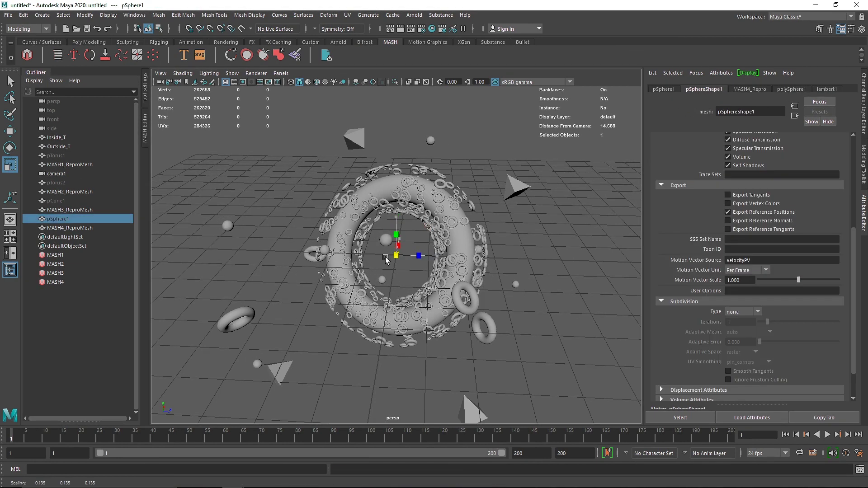
left_click(63, 282)
double_click(734, 215)
type(".3")
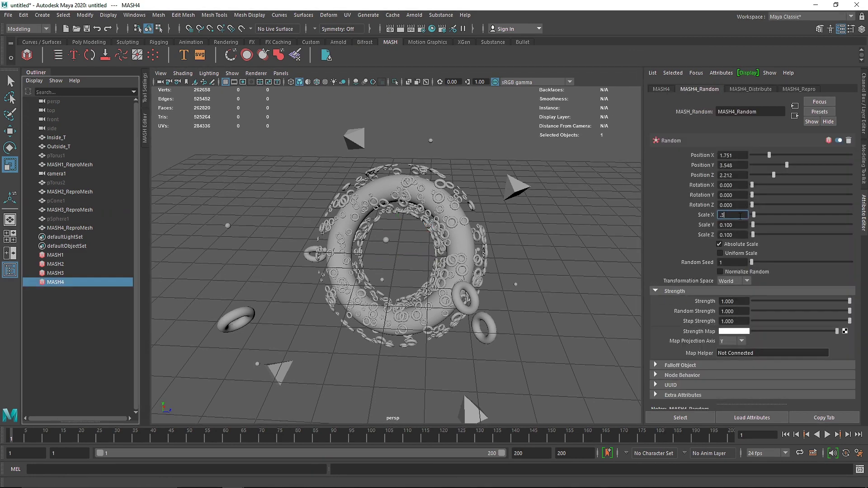
- Return to the camera1 view and deselect everything to check the scattered spheres
left_click(280, 73)
mouse_move(289, 82)
left_click(384, 84)
left_click(442, 177)
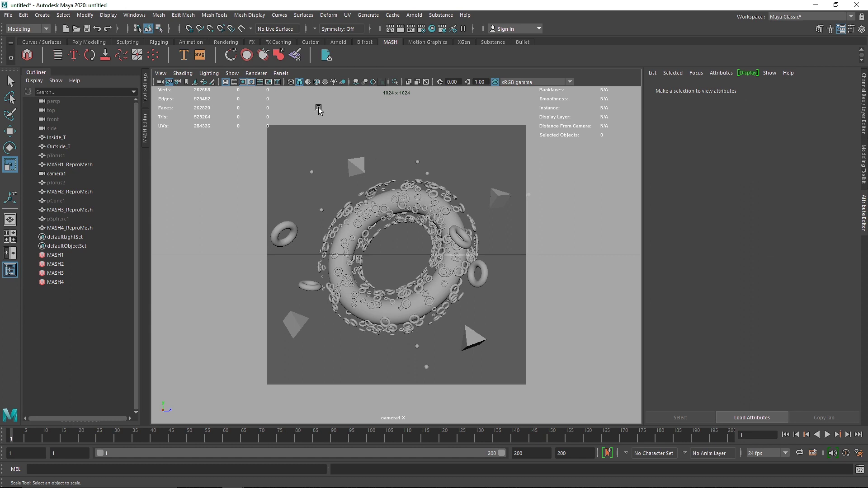
- Create a polygon plane, scale it up uniformly to about 17.3 and lower it to about -2.27 on Y
left_click(89, 42)
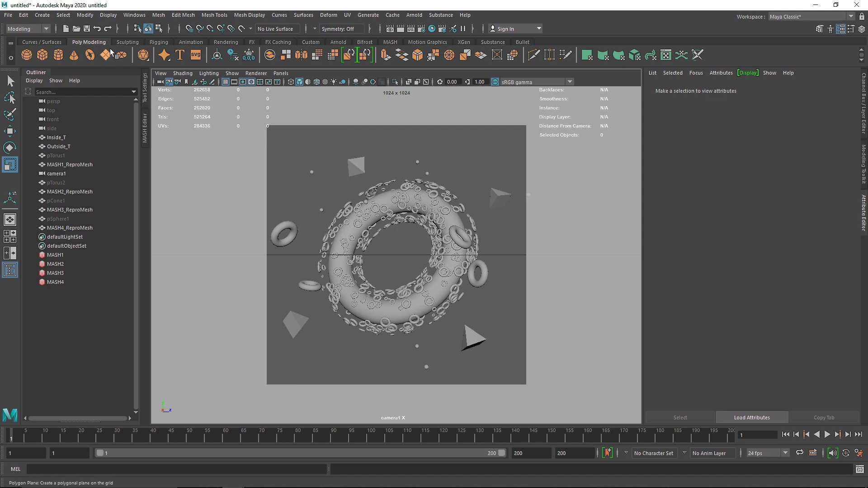
left_click(106, 54)
left_click_drag(396, 323, 559, 355)
key("w")
left_click_drag(397, 281, 397, 308)
- In the perspective view, move the plane behind the ring to about 12.1 on the X axis
key("space")
left_click_drag(402, 251, 402, 226)
left_click_drag(402, 226, 488, 281, "alt")
scroll(399, 288, "down", 5)
key("ctrl+z")
key("ctrl+z")
key("r")
key("e")
key("w")
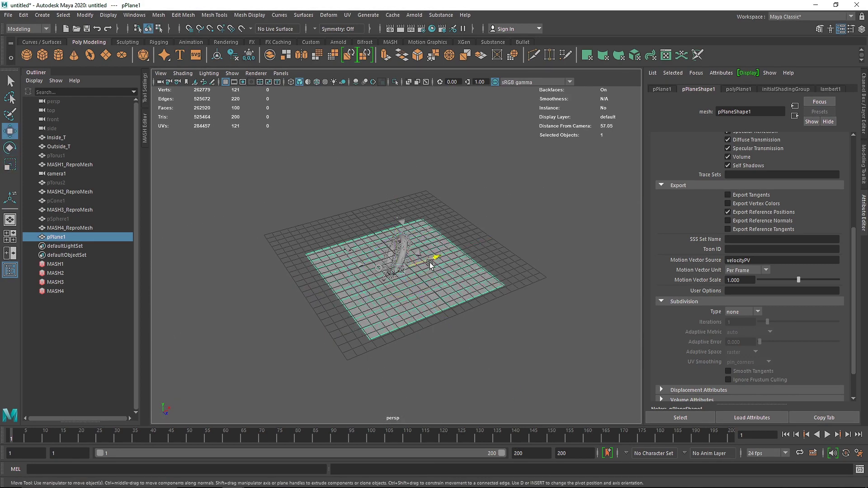
left_click_drag(422, 263, 501, 244)
- Stand the plane upright by setting its Rotate Z to 90
key("e")
left_click_drag(463, 219, 430, 263)
key("ctrl+a")
double_click(842, 134)
key("Return")
- Set the plane's width and height subdivisions to 1
left_click(762, 192)
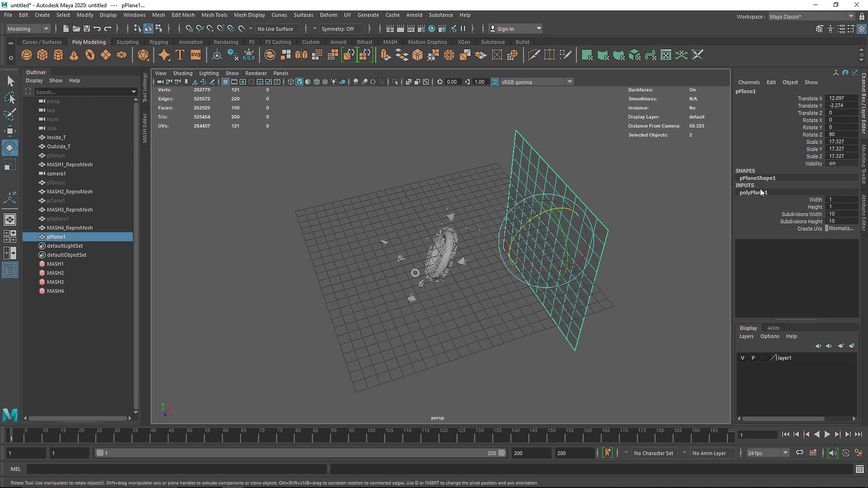
left_click_drag(832, 215, 832, 221)
type("1")
key("Return")
left_click(616, 204)
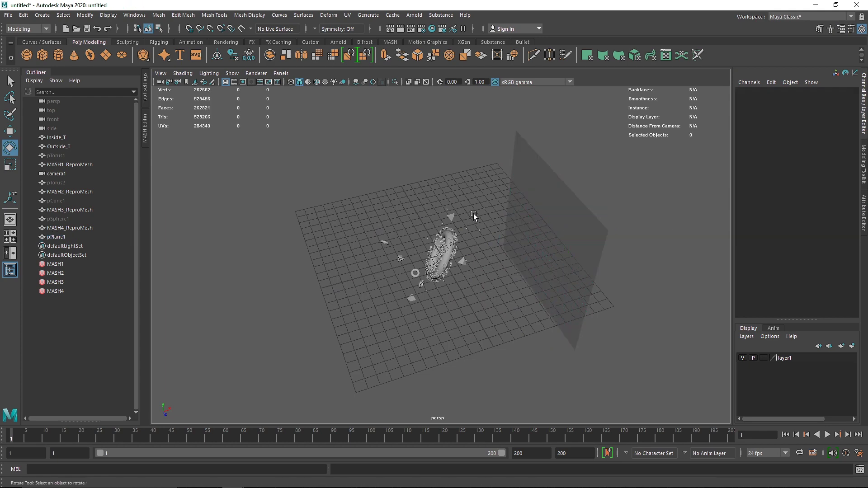
- Looking through camera1, raise the background plane to about -0.1 on Y and scale it to about 13.4 to cover the frame
left_click_drag(470, 216, 525, 193, "alt")
left_click(281, 72)
mouse_move(322, 83)
left_click(386, 83)
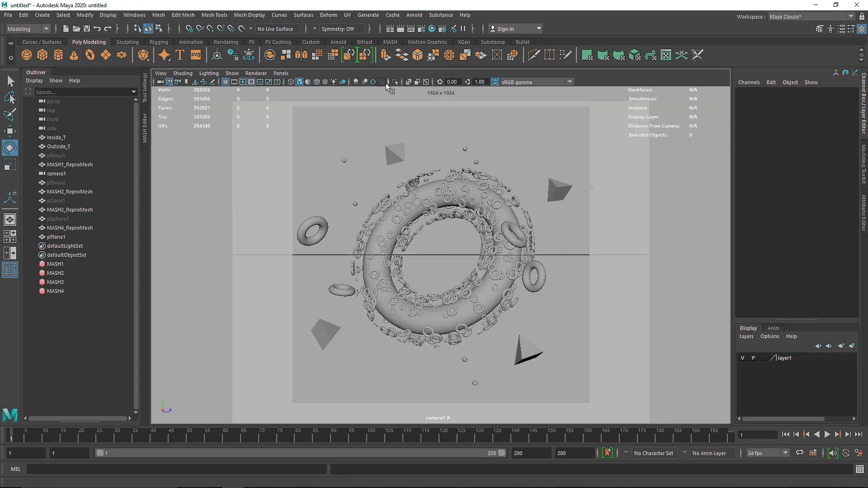
left_click(468, 132)
key("w")
left_click_drag(442, 264, 446, 211)
key("r")
middle_click_drag(398, 265, 385, 270)
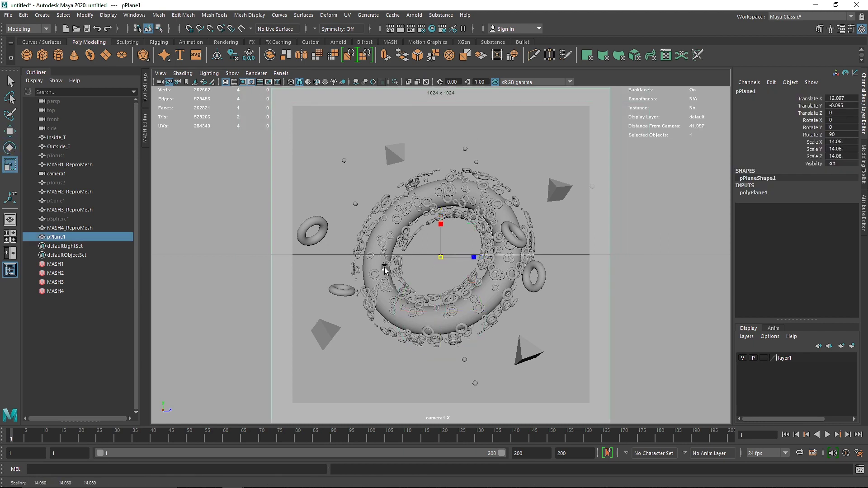
left_click_drag(440, 258, 429, 265)
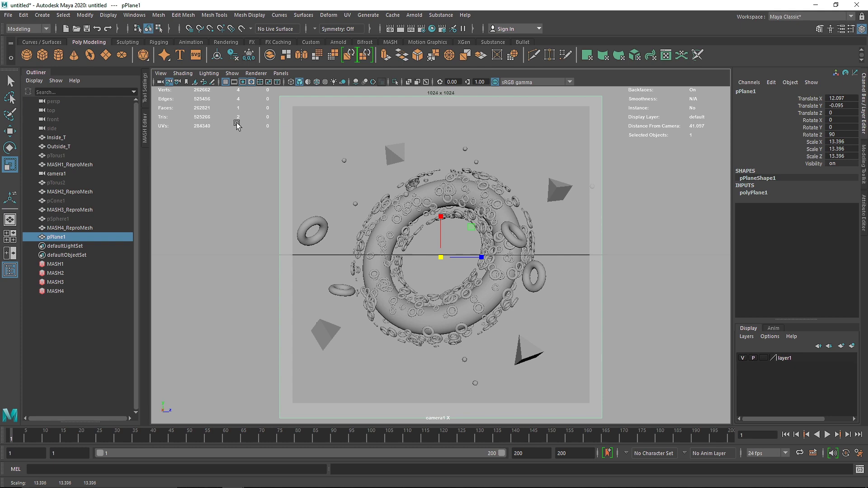
- Assign a new aiStandardSurface material to the background plane and name it BG
left_click(39, 73)
right_click_drag(278, 148, 273, 378)
left_click(368, 204)
left_click(436, 305)
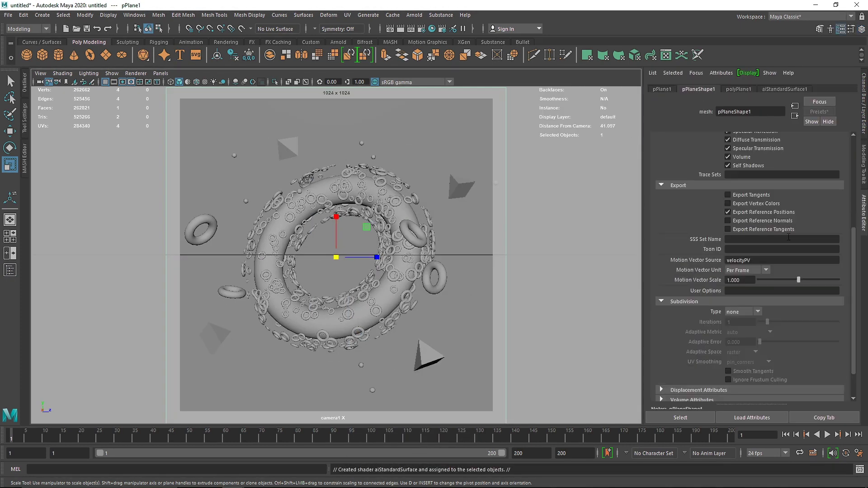
left_click(774, 89)
double_click(741, 112)
type("BG")
- Set BG's base weight to 1 and its base color to a muted green, about hue 147.7, saturation 0.404, value 0.472
left_click_drag(815, 194, 841, 200)
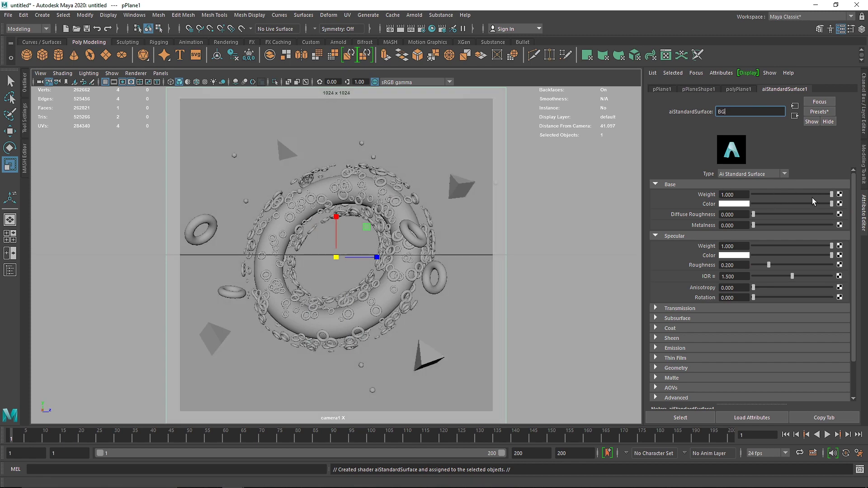
left_click(738, 204)
left_click(717, 226)
left_click(717, 236)
left_click_drag(725, 247, 746, 248)
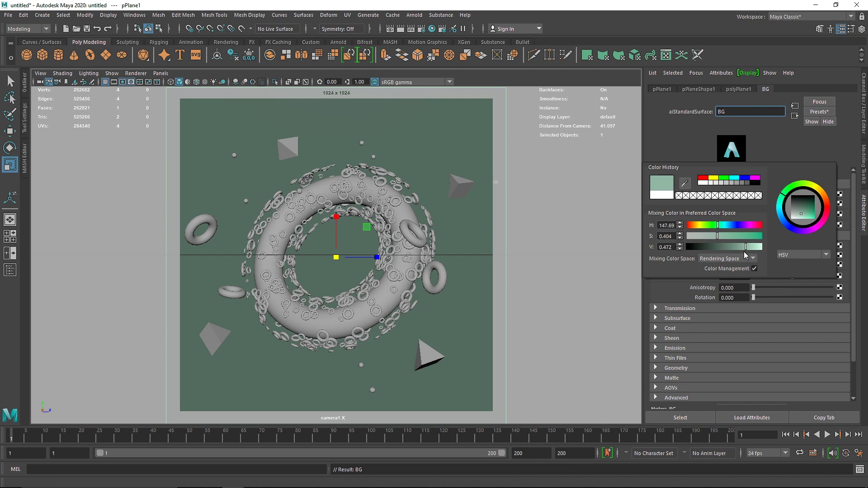
- Set the specular roughness of the BG material to 0.5
double_click(733, 265)
type("0.5")
key("Return")
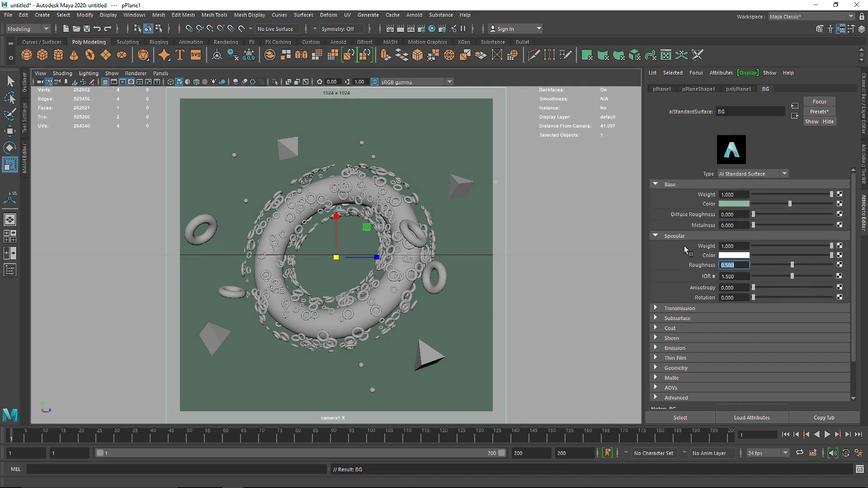
- Create an Arnold area light and, in the perspective view, move it to the ring's side at about -4.79 on Z
left_click(337, 42)
left_click(90, 55)
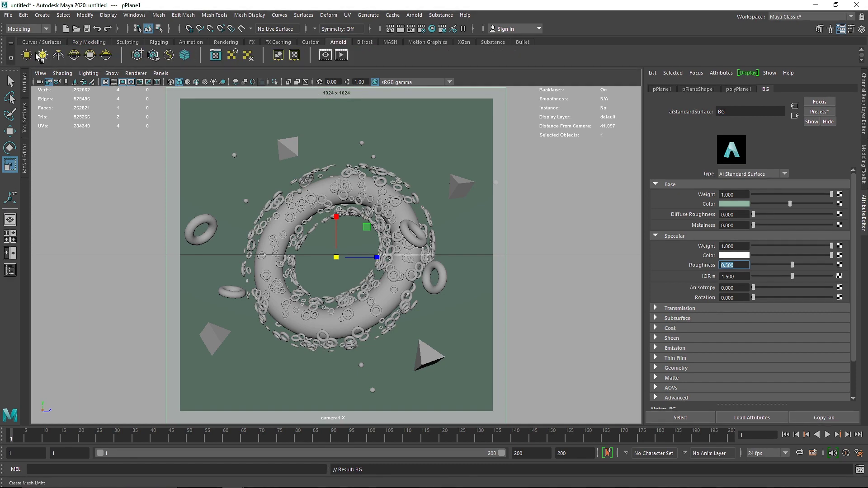
left_click(391, 233)
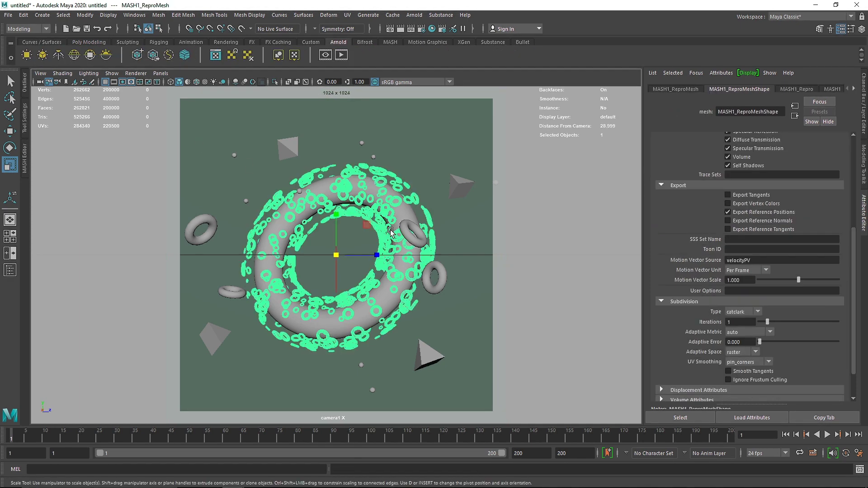
key("space")
left_click_drag(390, 192, 391, 192)
left_click_drag(362, 232, 407, 253, "alt")
right_click_drag(303, 258, 337, 259, "alt")
left_click_drag(337, 260, 469, 229, "alt")
left_click(343, 271)
key("w")
mouse_move(419, 241)
left_mouse_down("alt")
mouse_move(437, 252)
mouse_move(417, 252)
left_mouse_up("alt")
left_click_drag(495, 281, 269, 263)
- Turn the area light towards the ring by setting its Rotate Y to -180
key("e")
key("ctrl+a")
double_click(841, 127)
type("-180")
key("Return")
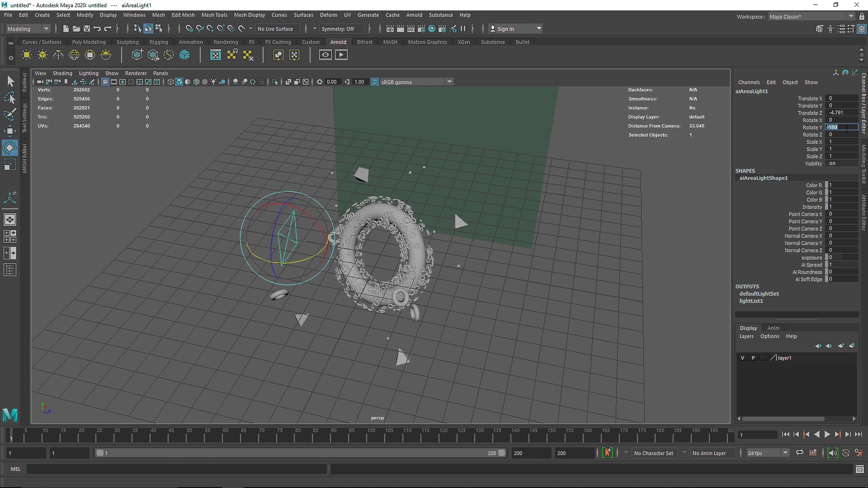
- Scale the area light uniformly to about 3.33 and move it farther from the ring to about -7.47 on Z
left_click(289, 244)
key("r")
left_click_drag(289, 242, 385, 249)
key("w")
left_click_drag(294, 263, 237, 269)
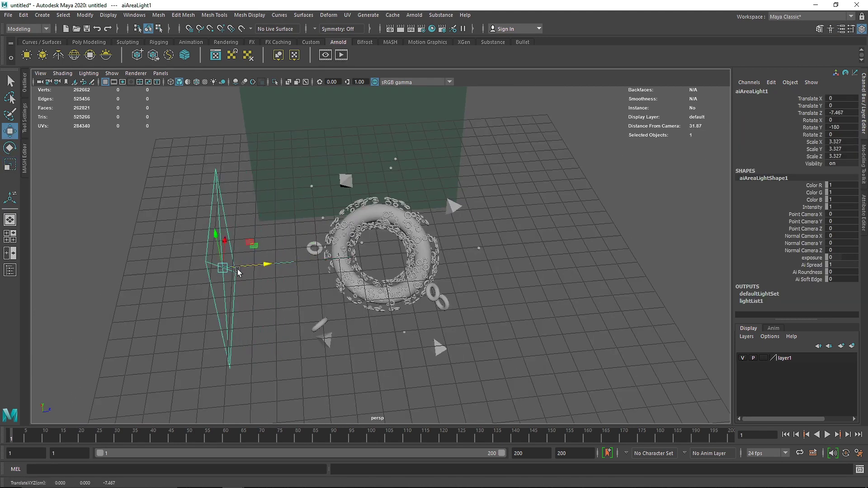
- Move the area light to about -9.72 on X and -10.72 on Z, angled towards the ring, and scale it uniformly to about 6.42
scroll(244, 288, "down", 4)
left_click_drag(287, 261, 267, 247, "alt")
left_click_drag(302, 218, 269, 256)
key("e")
left_click_drag(275, 300, 344, 276)
key("r")
left_click_drag(248, 274, 339, 310, "alt")
- Fine-tune the area light's height to about 0.35 on Y and its Rotate Y to about -140.75
key("w")
left_click_drag(396, 239, 396, 270)
key("e")
left_click_drag(351, 327, 356, 328)
left_click_drag(414, 304, 300, 316, "alt")
- Duplicate the area light, set the copy's Translate X to 9.719 and change its Rotate Y so it faces the ring from behind
key("ctrl+d")
key("w")
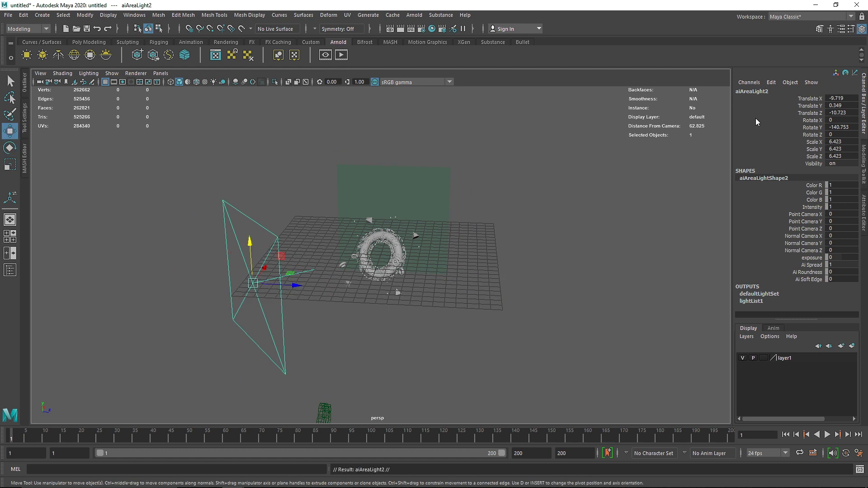
double_click(836, 98)
key("Return")
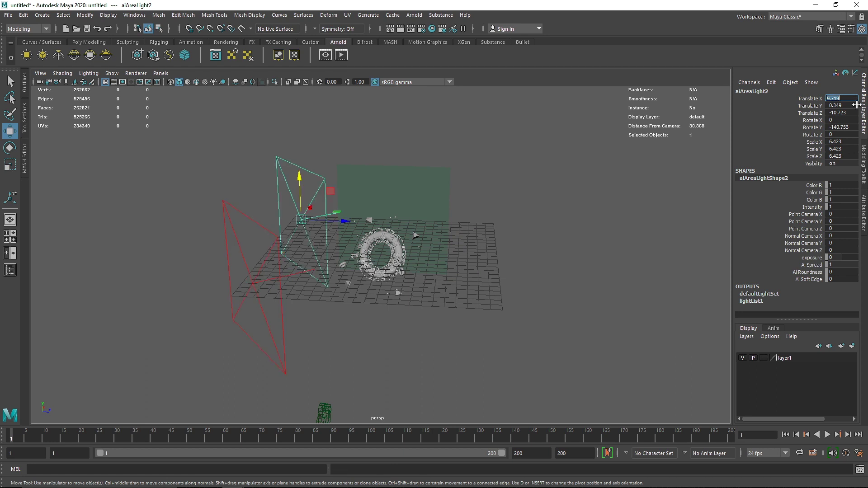
double_click(835, 127)
key("Return")
- Adjust the position of the duplicated area light behind the ring
left_click_drag(370, 196, 433, 240, "alt")
key("e")
key("w")
left_click_drag(286, 235, 304, 210)
- Duplicate the front area light and place the copy opposite at about 9.23 on Z, with Rotate Y about -48.37 and Scale X about 9.39
left_click_drag(434, 236, 367, 220, "alt")
scroll(343, 247, "down", 2)
left_click(307, 321)
key("ctrl+d")
left_click_drag(310, 338, 453, 308, "alt")
key("e")
mouse_move(429, 350)
left_mouse_down()
mouse_move(461, 325)
mouse_move(450, 314)
mouse_move(470, 333)
mouse_move(430, 354)
left_mouse_up()
key("r")
key("w")
key("e")
key("w")
left_click_drag(302, 307, 341, 296, "alt")
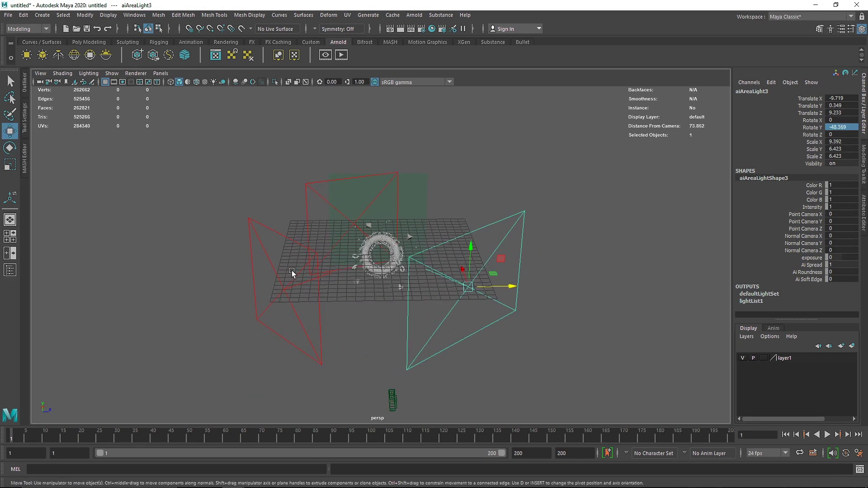
- Rename the first area light Key, the second one Back and the third one Fill
left_click(24, 83)
double_click(66, 247)
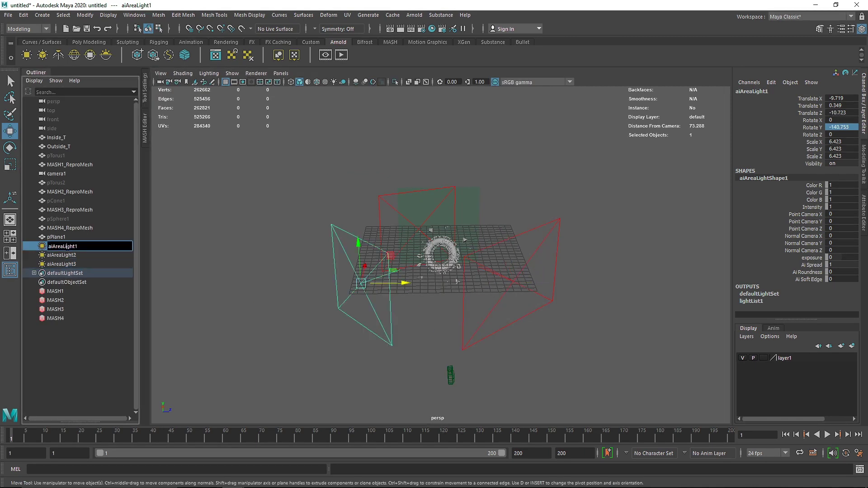
type("Key")
key("Return")
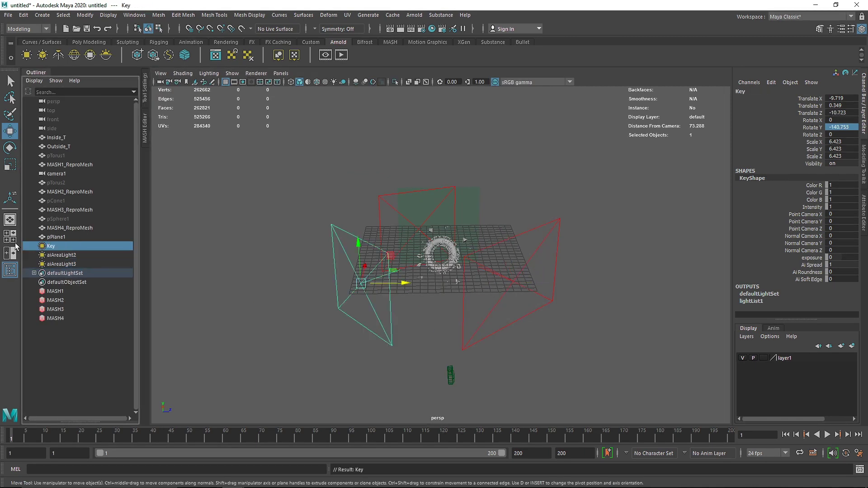
double_click(59, 256)
type("Back")
key("Return")
double_click(62, 263)
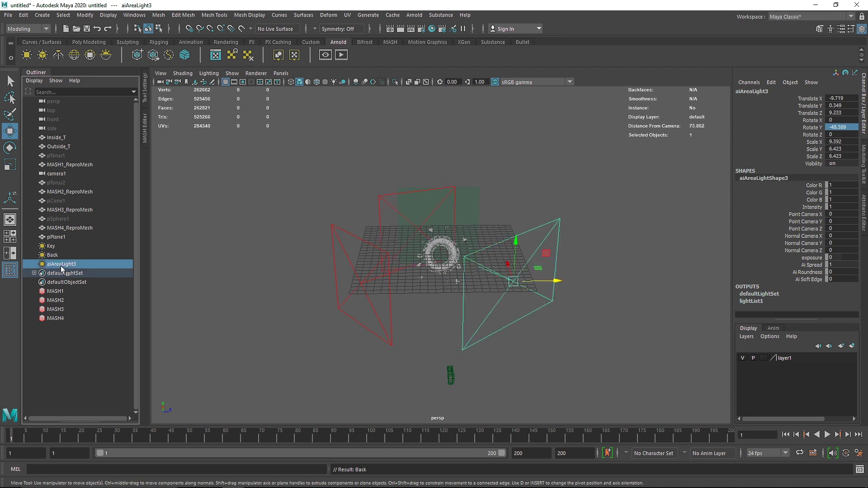
type("Fill")
key("Return")
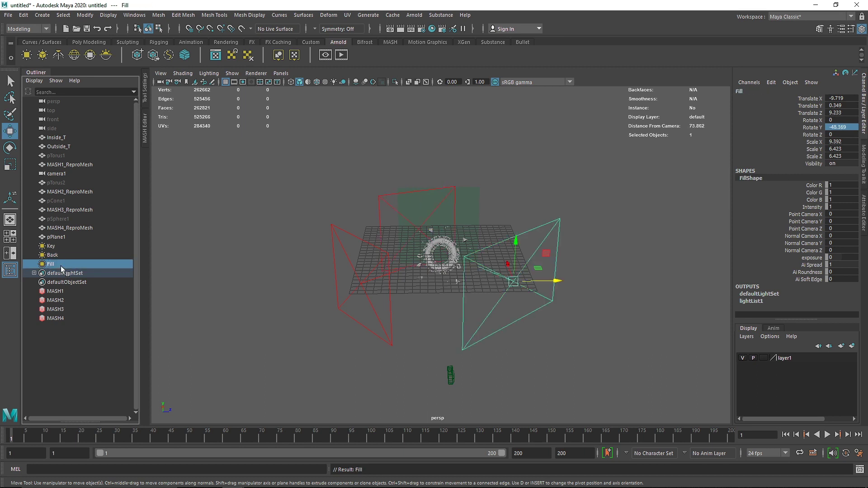
left_click(39, 72)
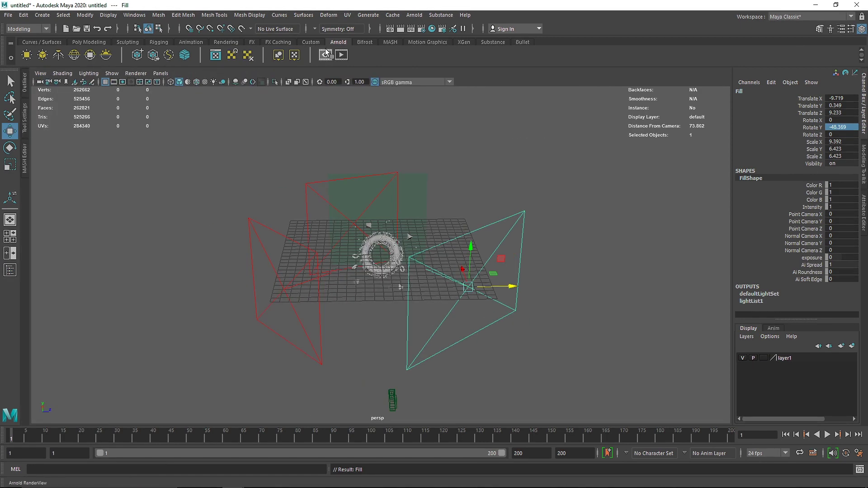
- Start an Arnold preview render and set the Key light's exposure to 4
left_click(340, 53)
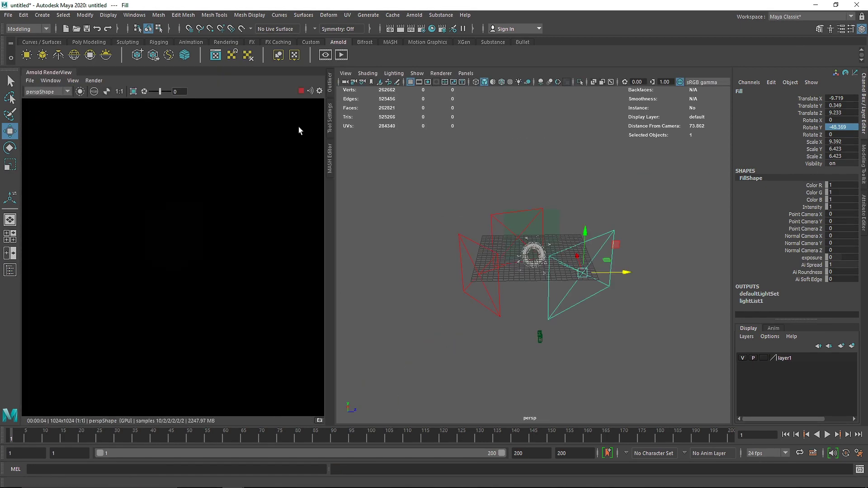
left_click(473, 293)
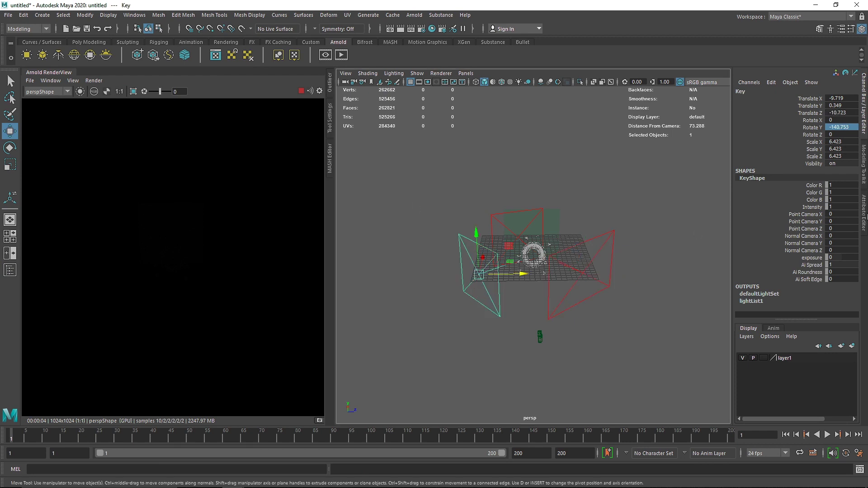
left_click(863, 215)
double_click(743, 202)
type("4")
key("Return")
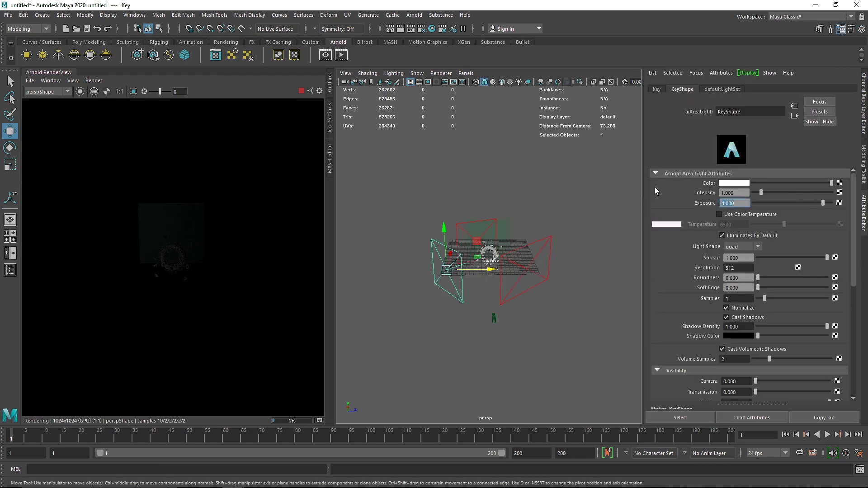
- Switch the Arnold render to cameraShape1 and widen the render view to show the full frame
left_click(49, 92)
left_click(52, 107)
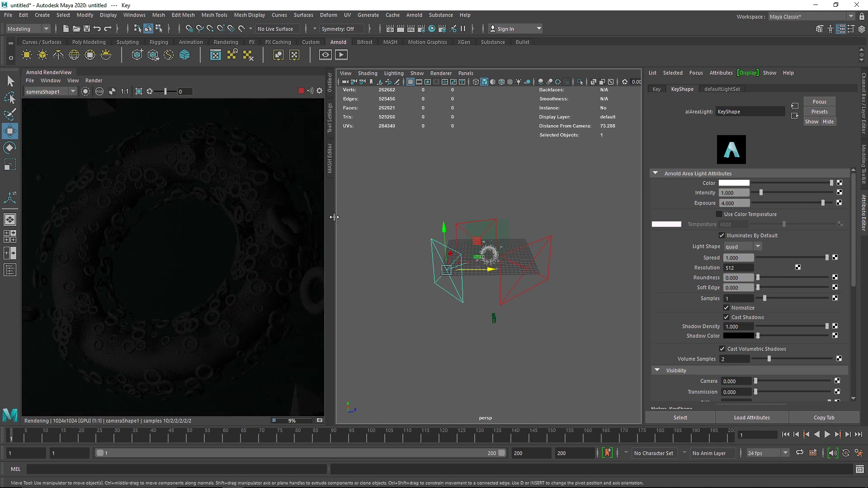
left_click_drag(333, 217, 381, 225)
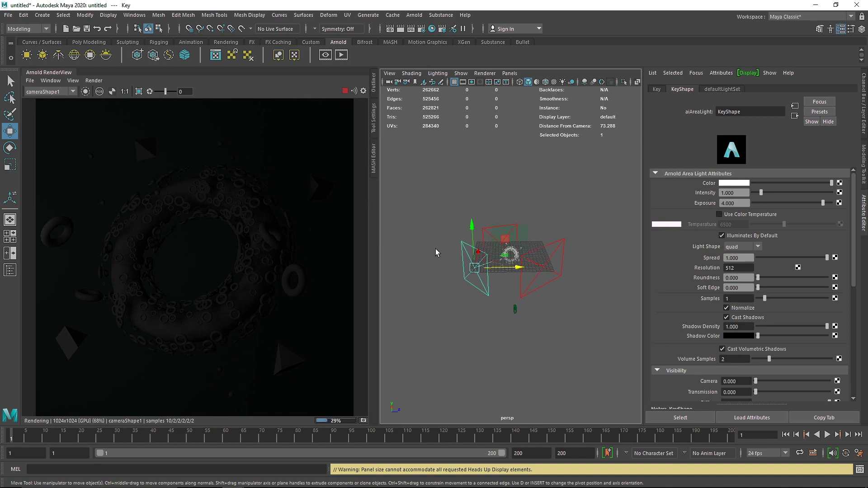
- Try exposures of 8 and 10 on the Key light
scroll(479, 288, "up", 3)
type("8")
key("Return")
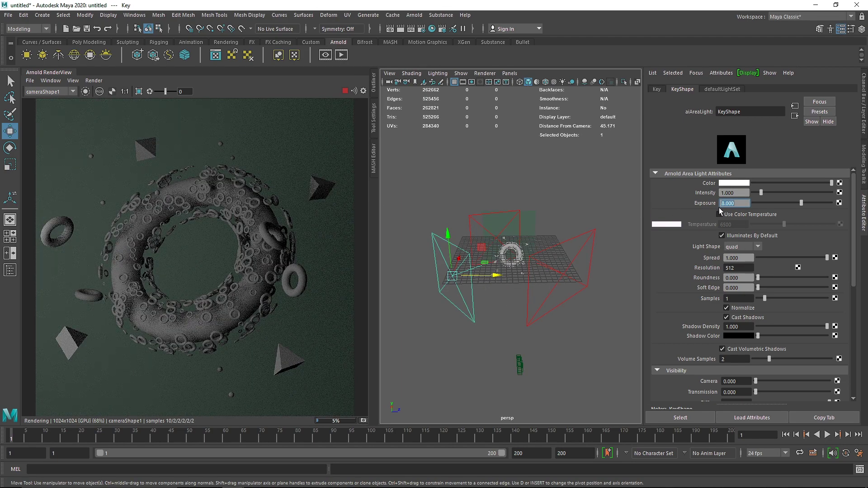
type("10")
key("Return")
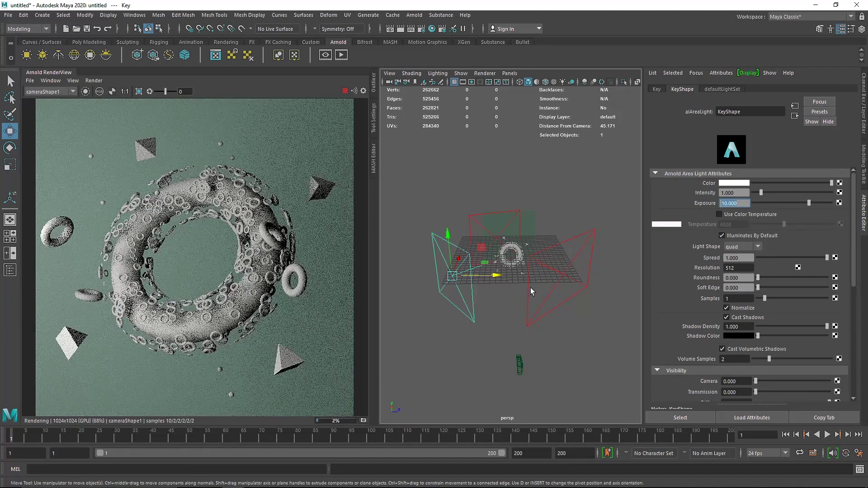
- Set the exposure of the Fill and Back lights to 6 and that of the Key light to 10.5
left_click(562, 222)
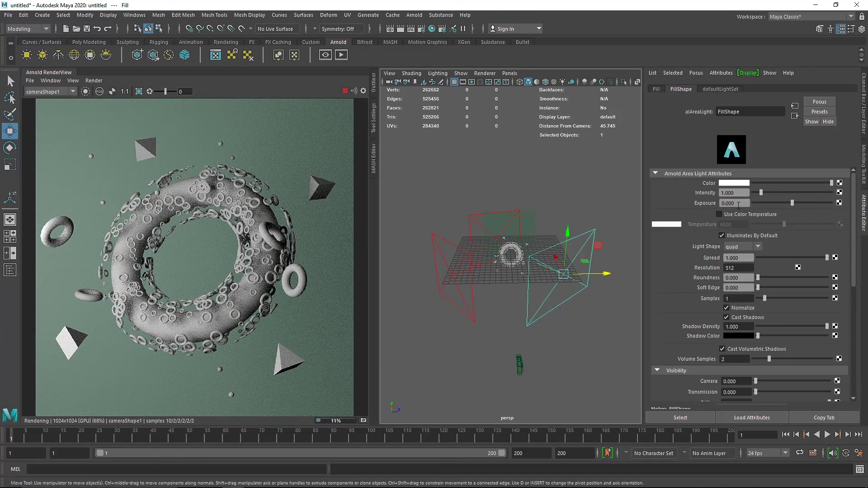
type("6")
key("Return")
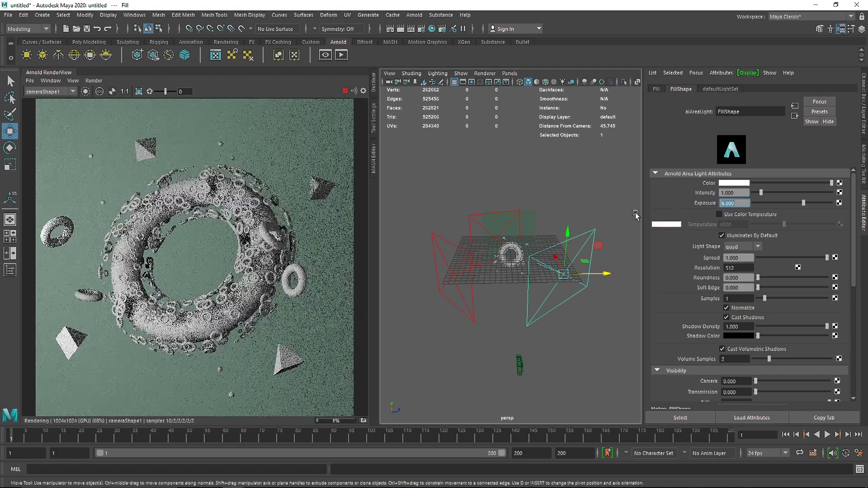
left_click(468, 217)
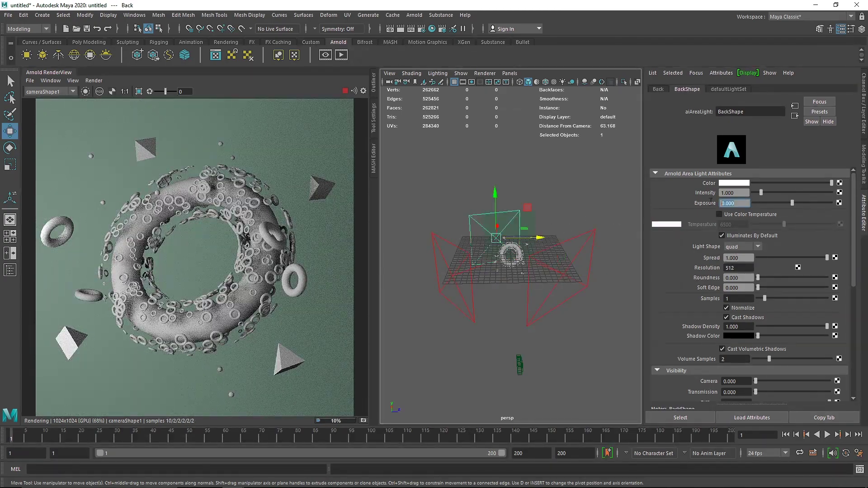
type("6")
key("Return")
left_click(459, 272)
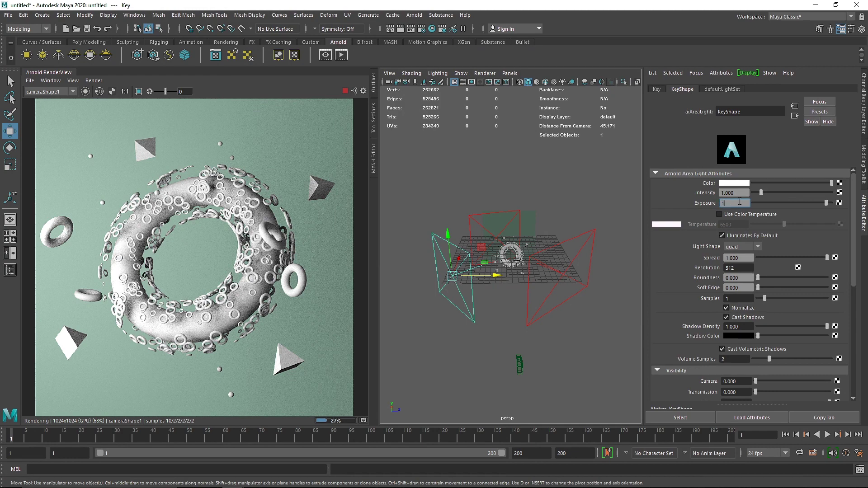
key("Return")
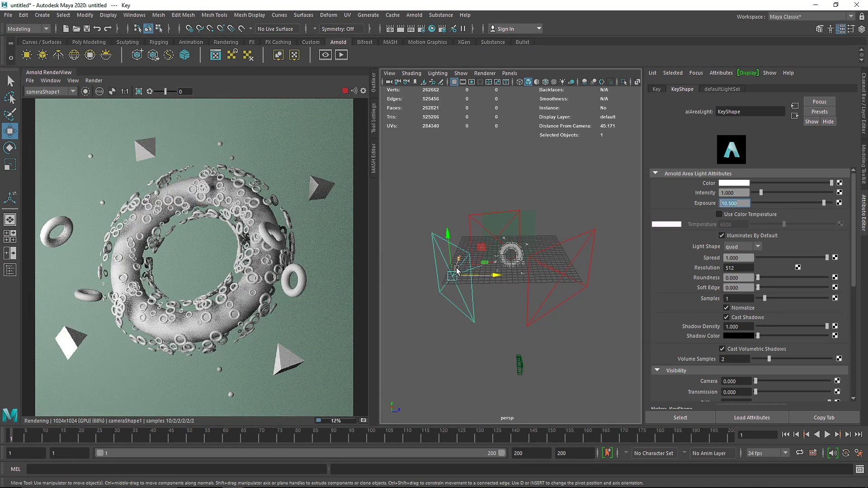
- Turn on smooth mesh preview for the large scattered tori and check the small rings and the inside torus up close
scroll(456, 270, "up", 5)
left_click(449, 284)
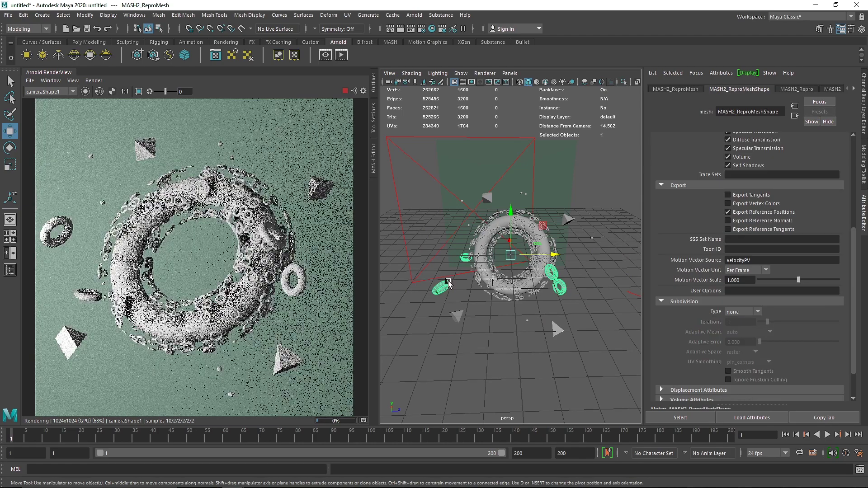
key("3")
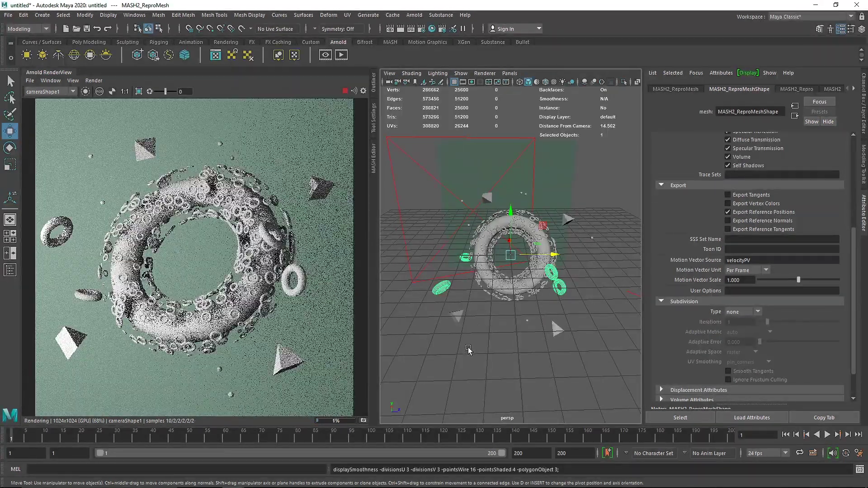
scroll(431, 198, "up", 8)
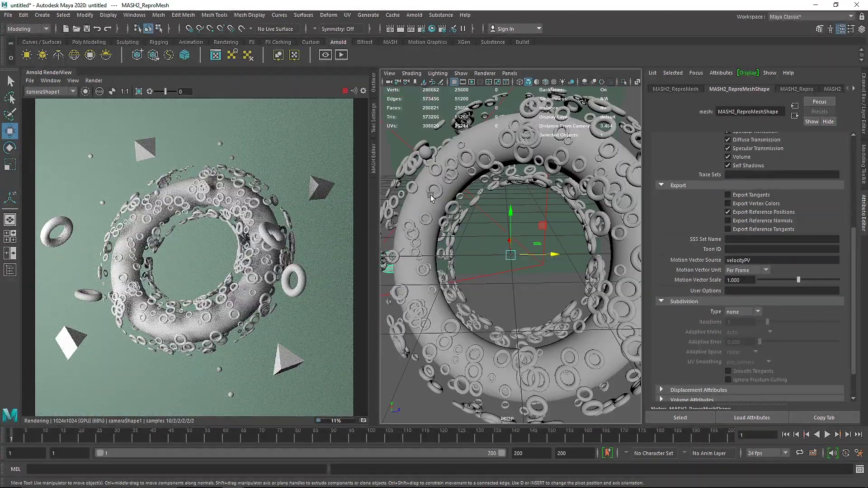
left_click(427, 205)
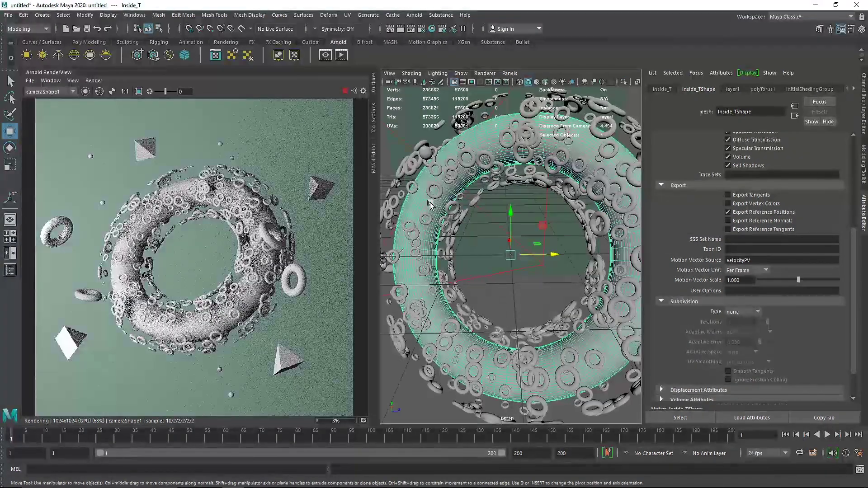
left_click(420, 172)
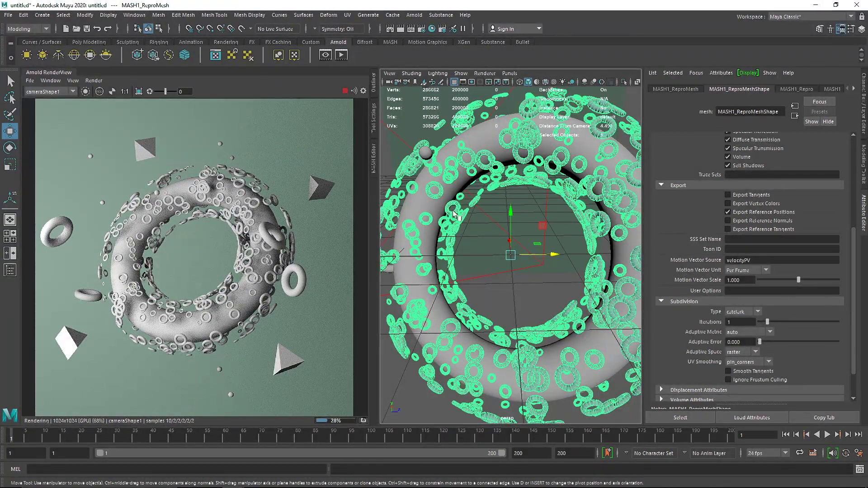
scroll(459, 214, "down", 3)
left_click(454, 224)
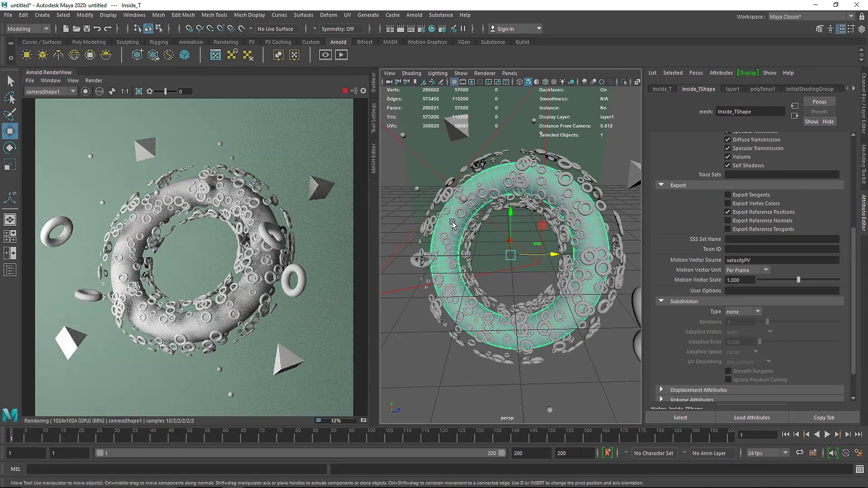
- Set the specular roughness of the backdrop plane's BG material to 0.4
left_click(430, 144)
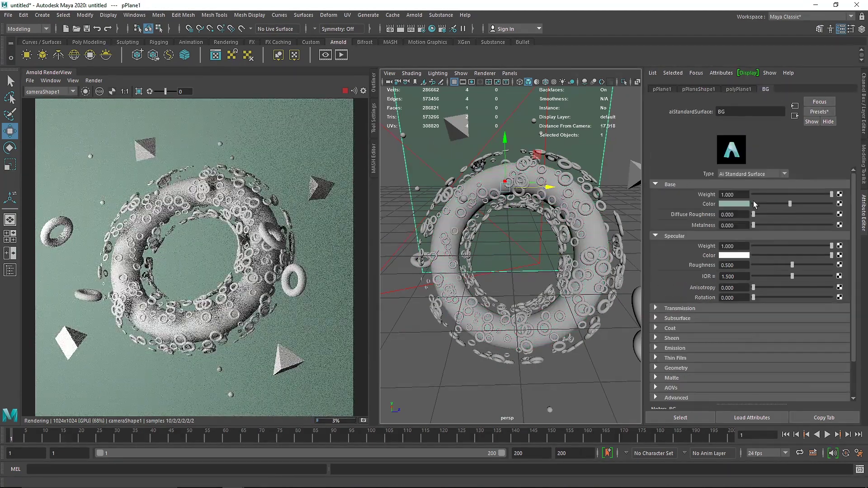
double_click(734, 265)
type("0.4")
key("Return")
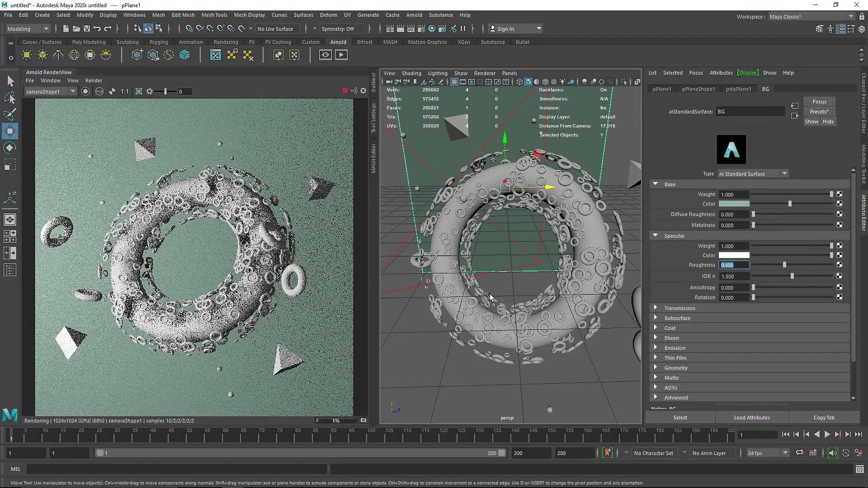
- Assign a new Ai Standard Surface material to the Inside_T torus and name it Inside
left_click(442, 225)
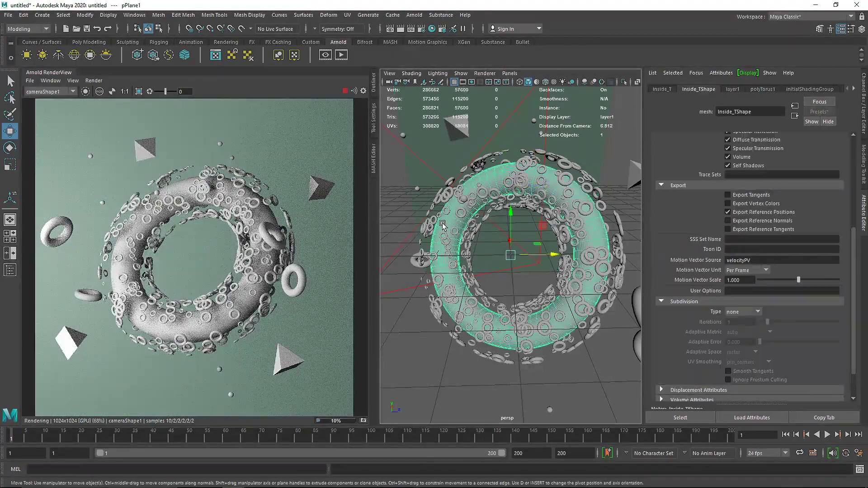
right_click_drag(442, 223, 454, 258)
left_click(440, 455)
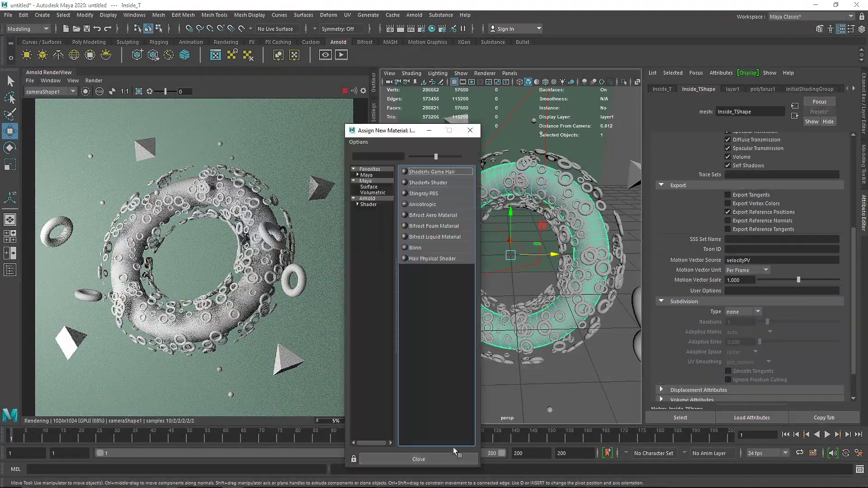
left_click(370, 204)
left_click(443, 302)
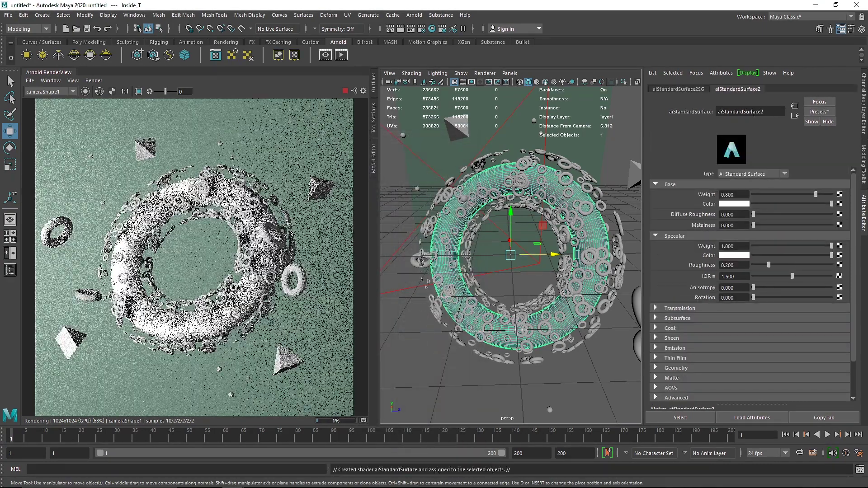
type("Inside")
key("Return")
- Set the Inside material's base weight to 1 and specular roughness to 0.4
left_click_drag(816, 195, 834, 194)
left_click_drag(737, 264, 681, 264)
type(".4")
key("Return")
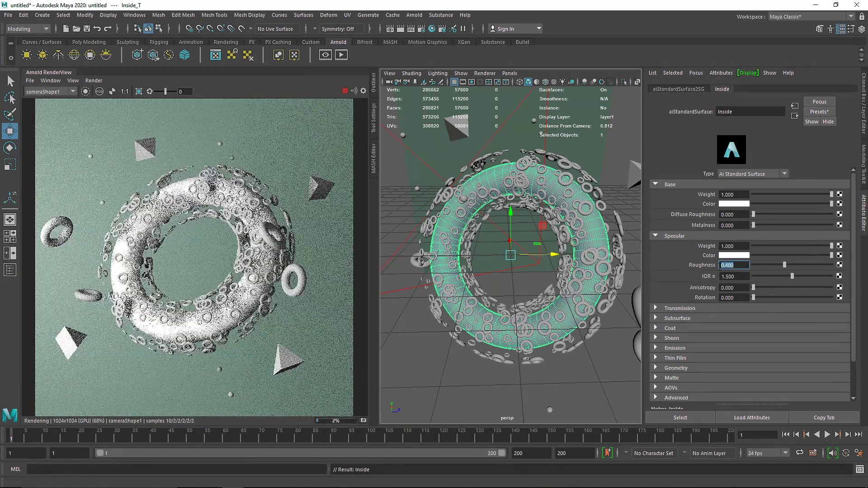
- Replace the Inside material's settings with the Plastic preset
left_click(819, 111)
mouse_move(771, 338)
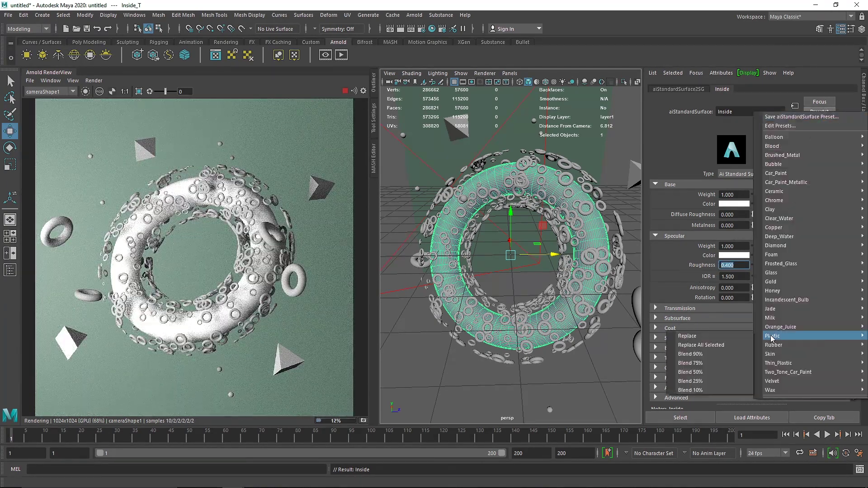
left_click(714, 338)
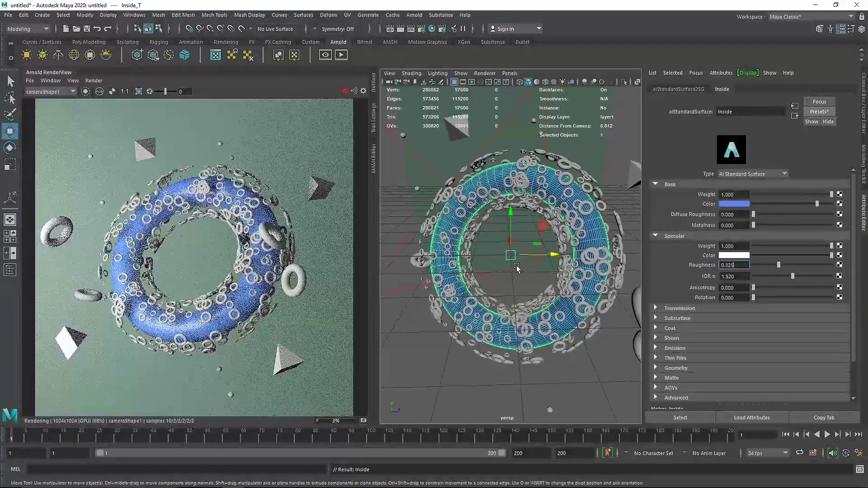
- Change the Inside material's base color to a muted light purple
left_click(746, 204)
left_click(689, 199)
left_click_drag(735, 228, 752, 228)
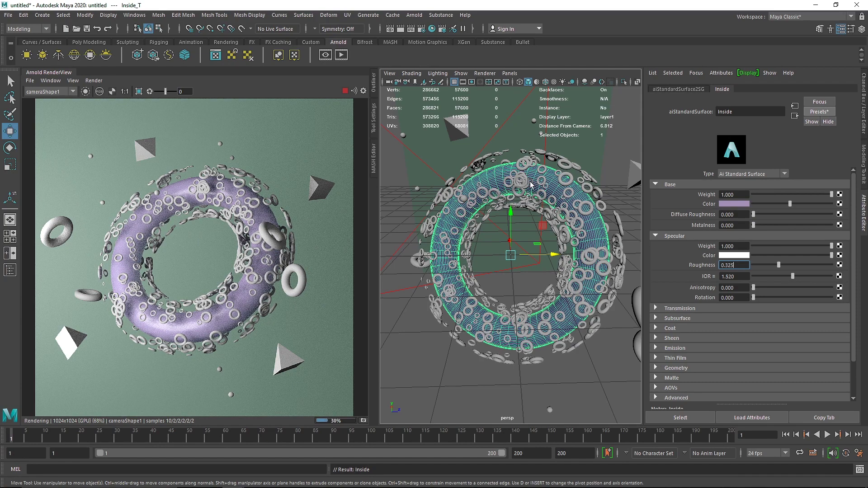
- Assign purple Ai Standard Surface materials to the scattered shapes, named Py for the pyramids and SP for the small spheres
left_click(446, 120)
left_click(449, 123)
right_click_drag(449, 123, 520, 360)
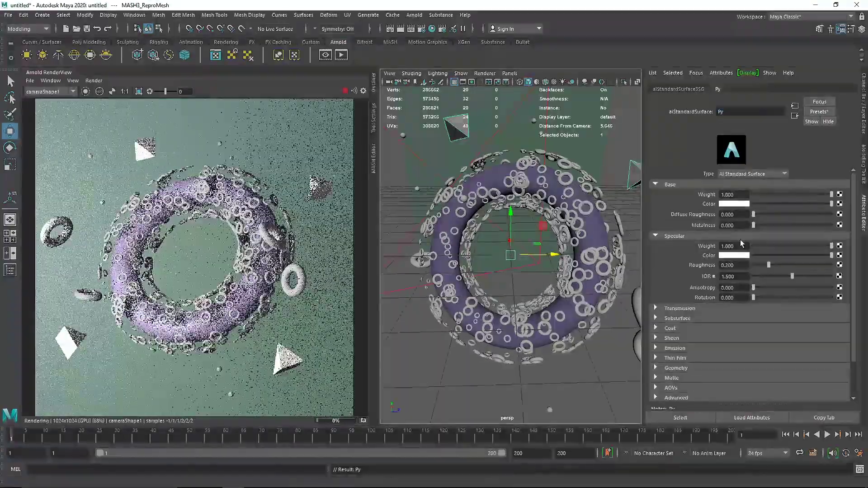
left_click(736, 225)
left_click(805, 203)
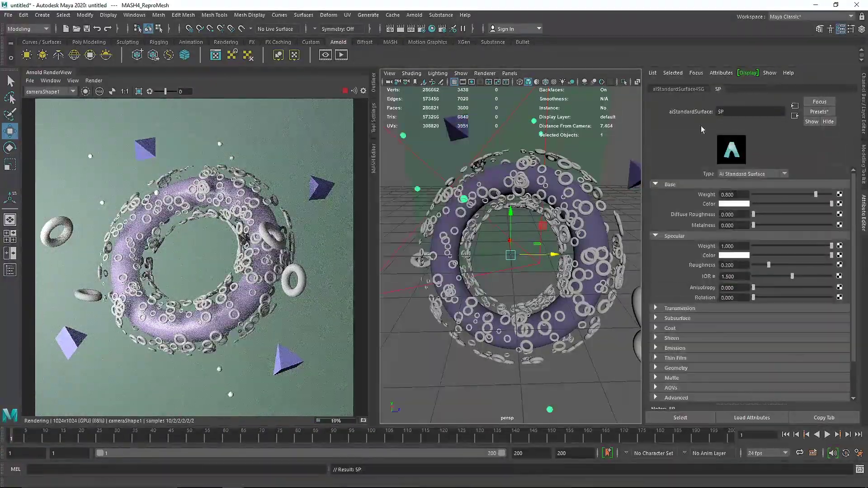
left_click(737, 226)
left_click(804, 203)
- Assign a new Ai Standard Surface material named To to the large scattered toruses and give it a light teal base color
right_click_drag(540, 231, 542, 317)
right_click_drag(542, 317, 538, 461)
left_click(425, 253)
double_click(751, 111)
type("Tk")
key("Return")
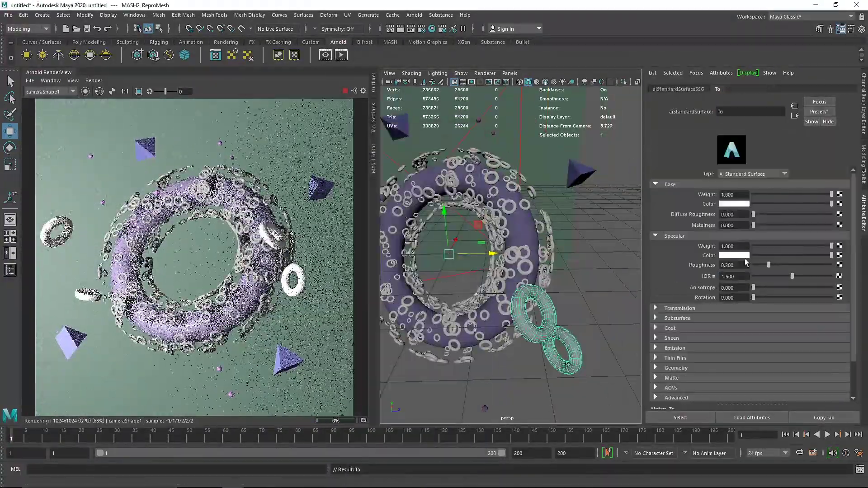
left_click(737, 203)
left_click(728, 188)
- Assign a new Ai Standard Surface material to the small rings covering the main torus (MASH1_ReproMesh)
left_click(556, 240)
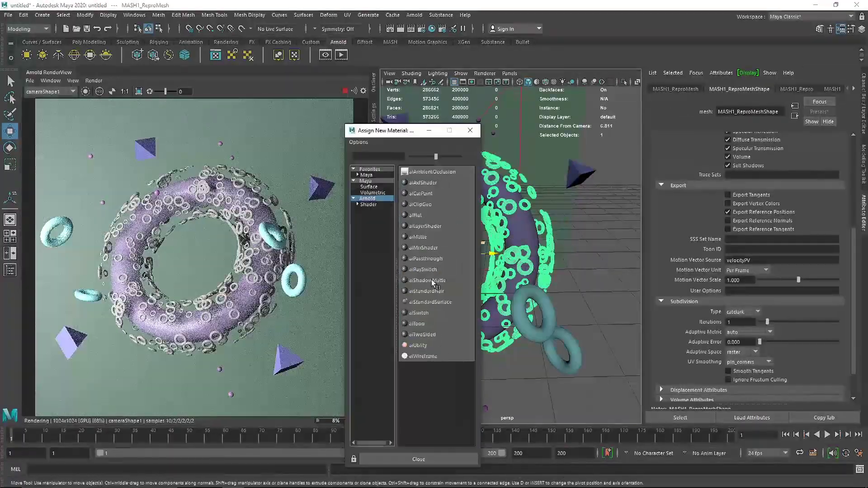
left_click(668, 193)
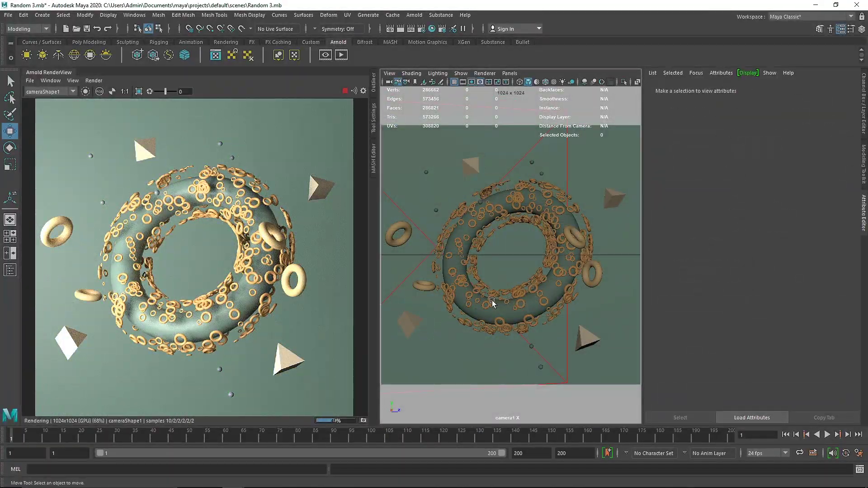
- Check the base color and specular roughness of the main torus's Inside material
left_click(545, 294)
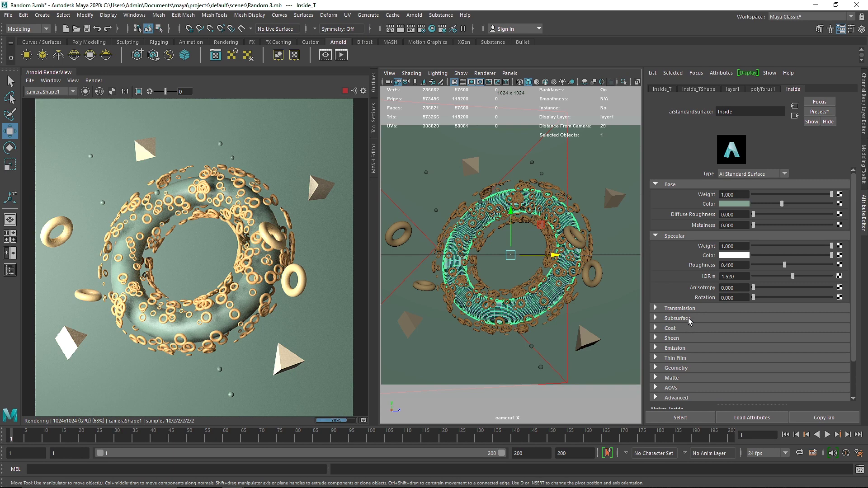
left_click(739, 266)
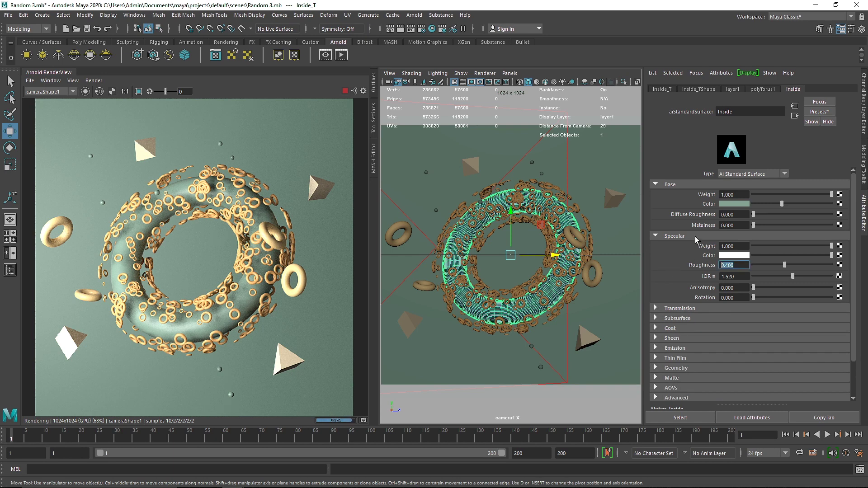
left_click(727, 205)
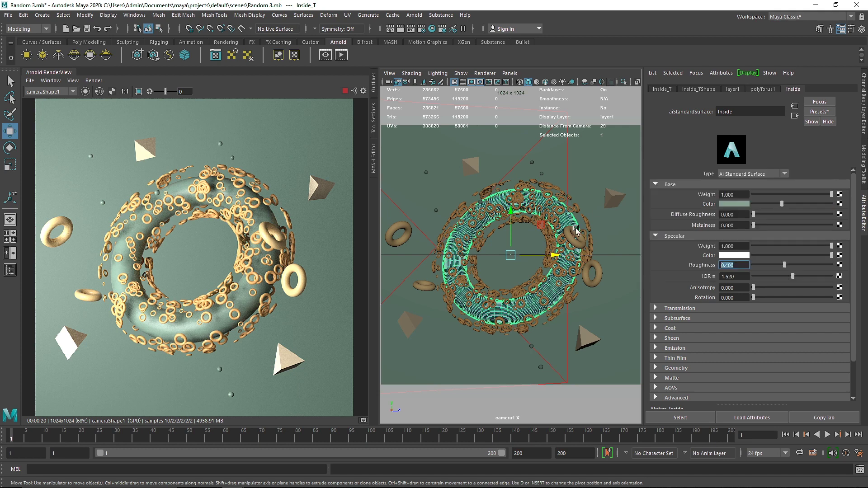
- Set the specular roughness of the large scattered toruses' To material to 0.4
left_click(576, 231)
left_click(726, 204)
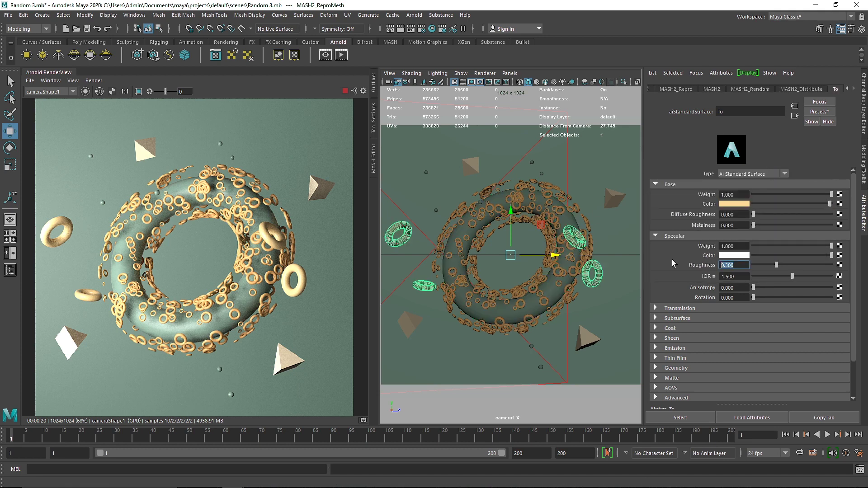
type("0.4")
key("Return")
- Select the Key area light in the perspective view and set its exposure to 10
left_click(479, 220)
key("space")
left_click_drag(479, 221, 477, 136)
scroll(446, 229, "down", 5)
left_click_drag(439, 235, 437, 260)
left_click_drag(749, 203, 718, 203)
type("10")
key("Return")
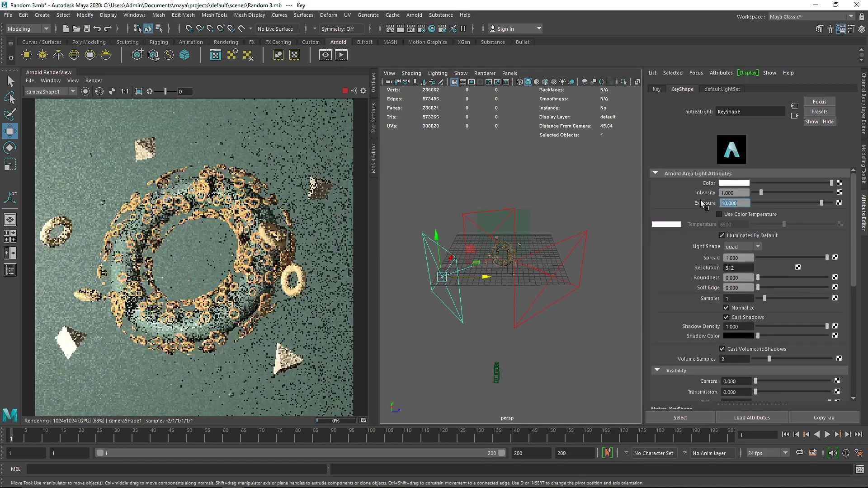
- Check the Fill area light's exposure, and set the Back area light's exposure to 8
left_click(572, 226)
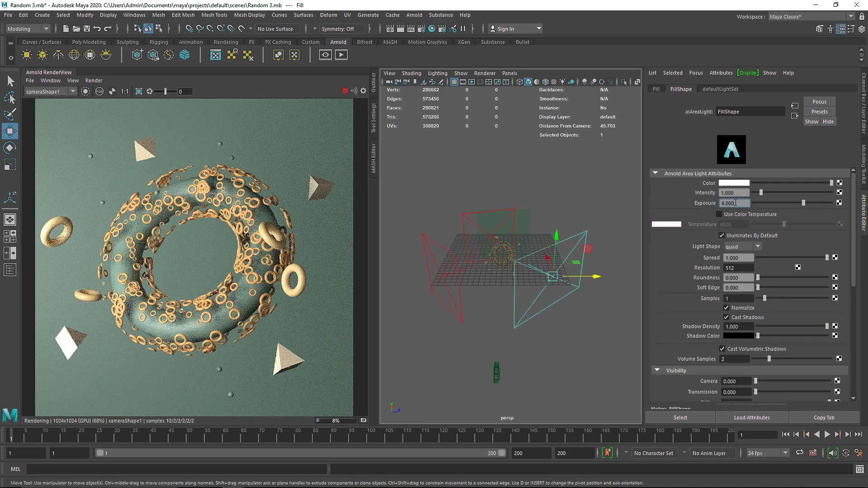
left_click(475, 224)
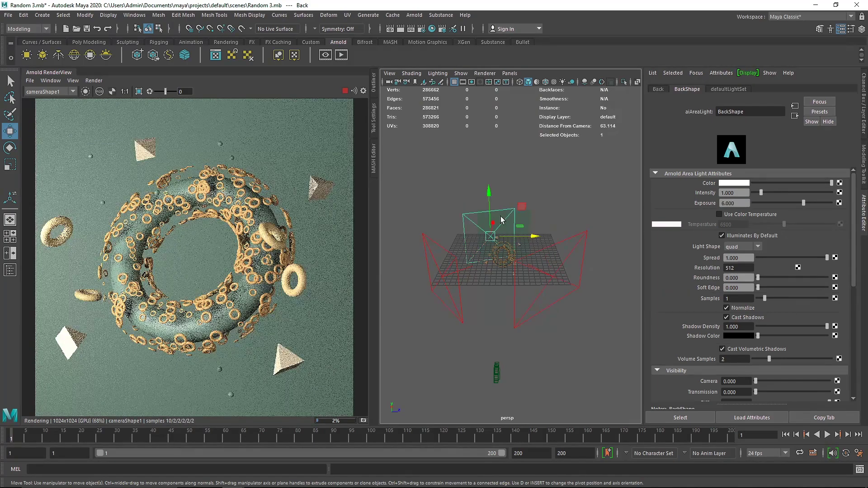
double_click(732, 203)
type("8")
key("Return")
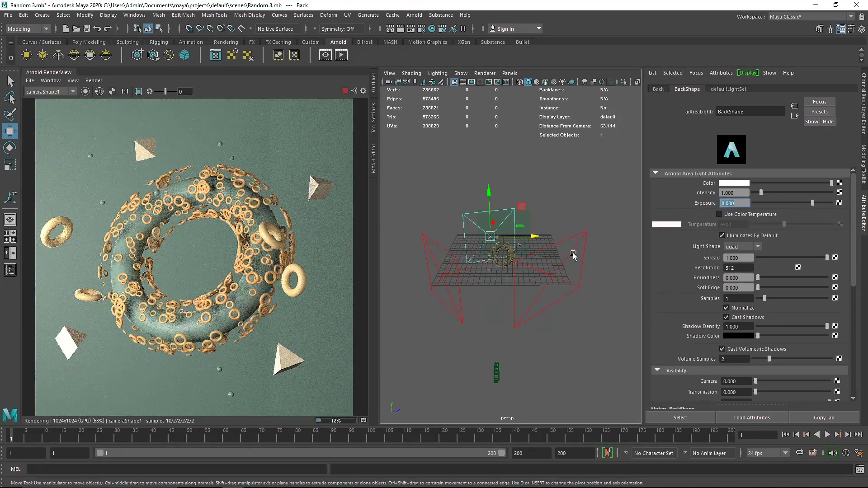
- Inspect the render up close, look through camera1 in the viewport, and fit the whole image in the render view
scroll(113, 222, "up", 2)
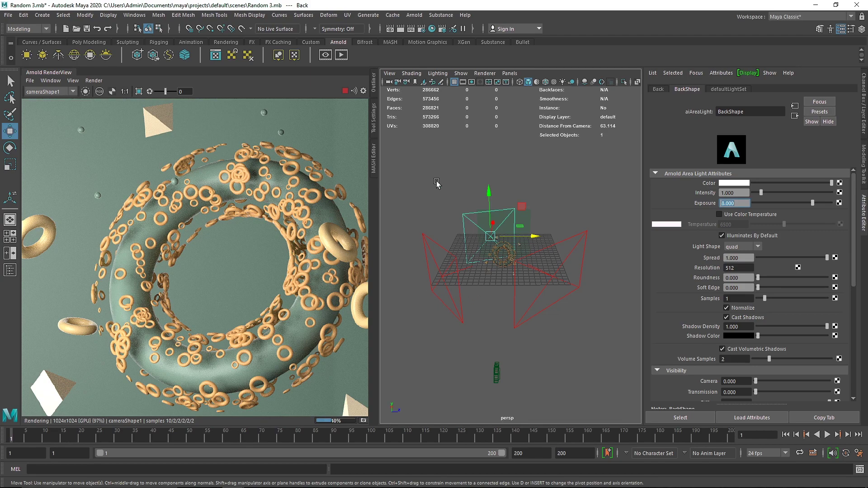
left_click(508, 73)
mouse_move(549, 83)
left_click(615, 82)
left_click(311, 117)
key("f")
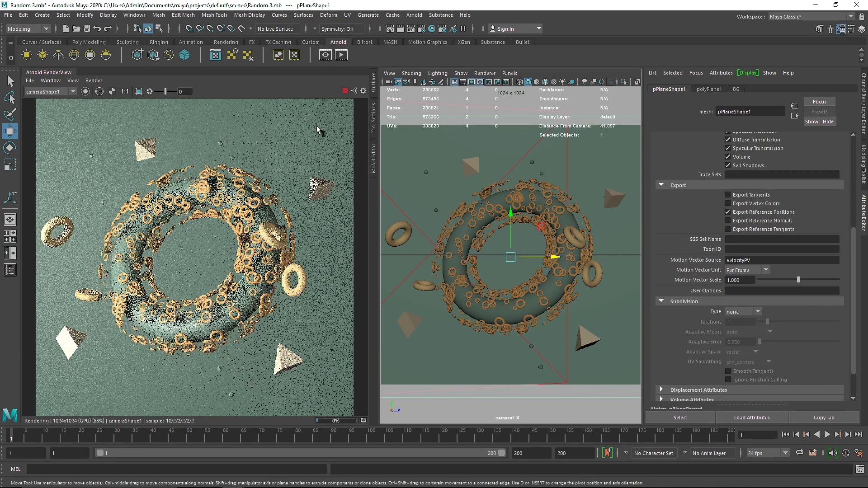